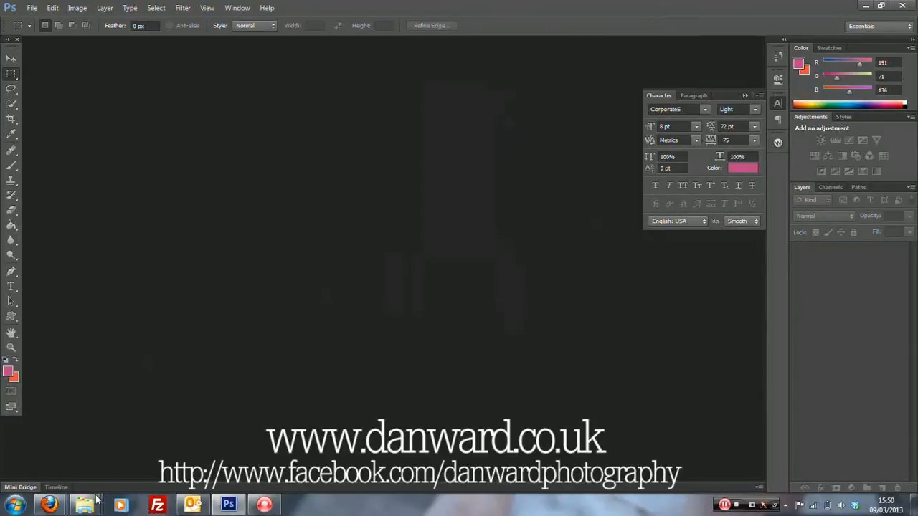
- Check the shooting details of the raw photos 013.CR2 and 018.CR2, and open 013.CR2 in Photoshop's Camera Raw
mouse_move(85, 505)
click(90, 444)
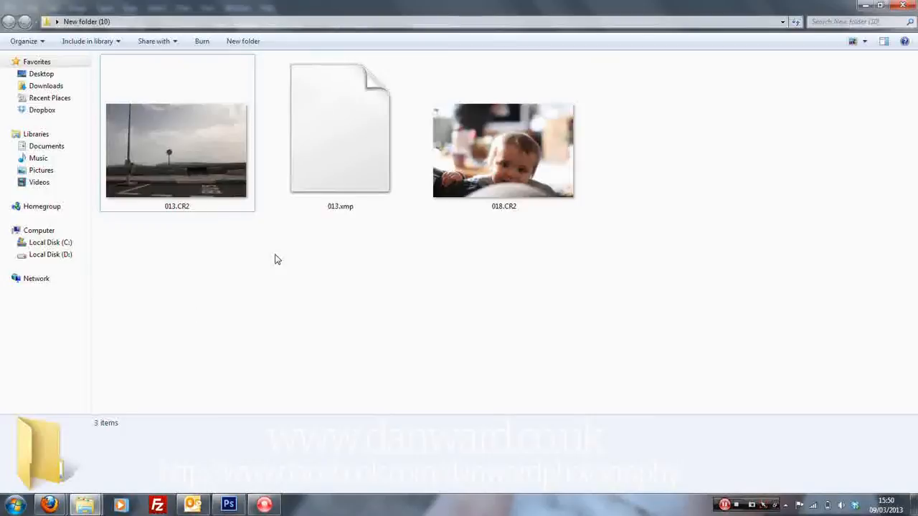
click(182, 150)
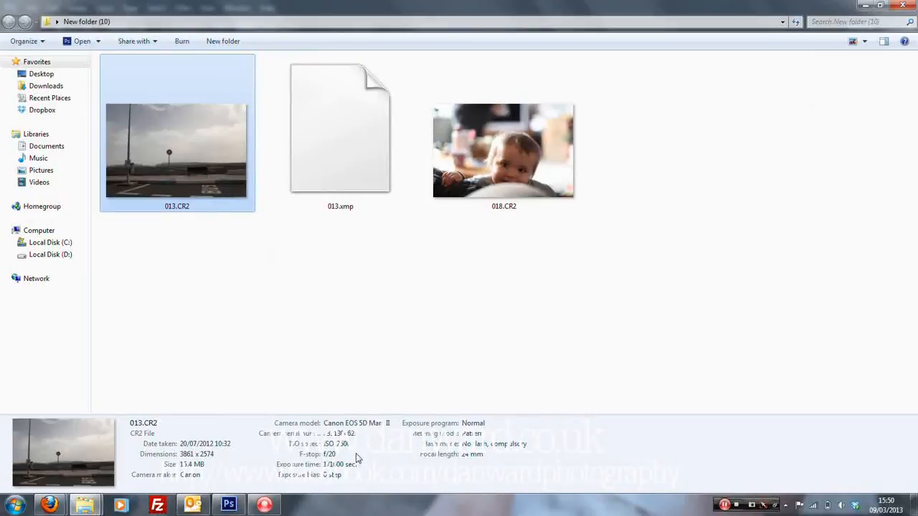
click(517, 154)
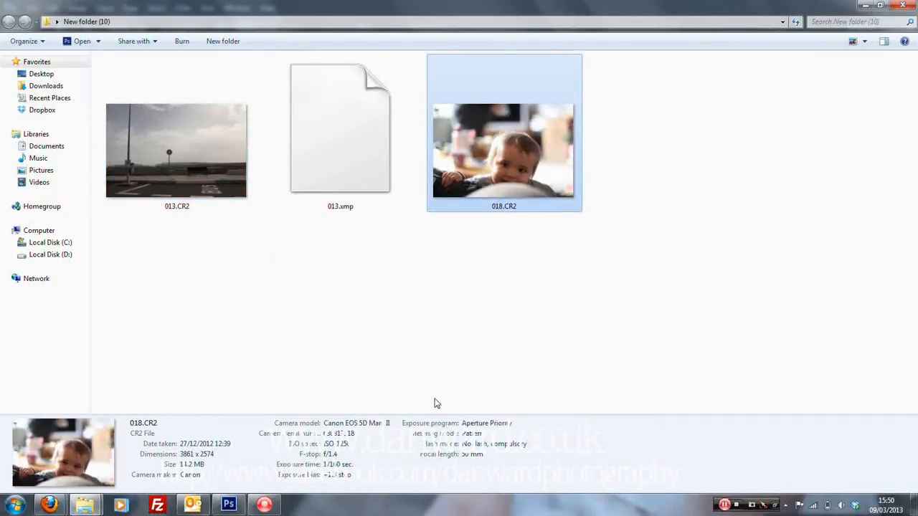
click(182, 149)
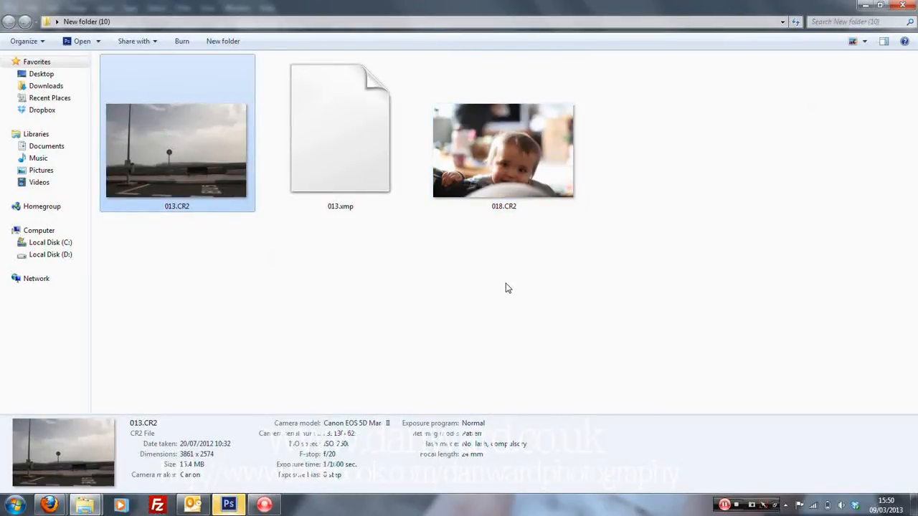
click(241, 502)
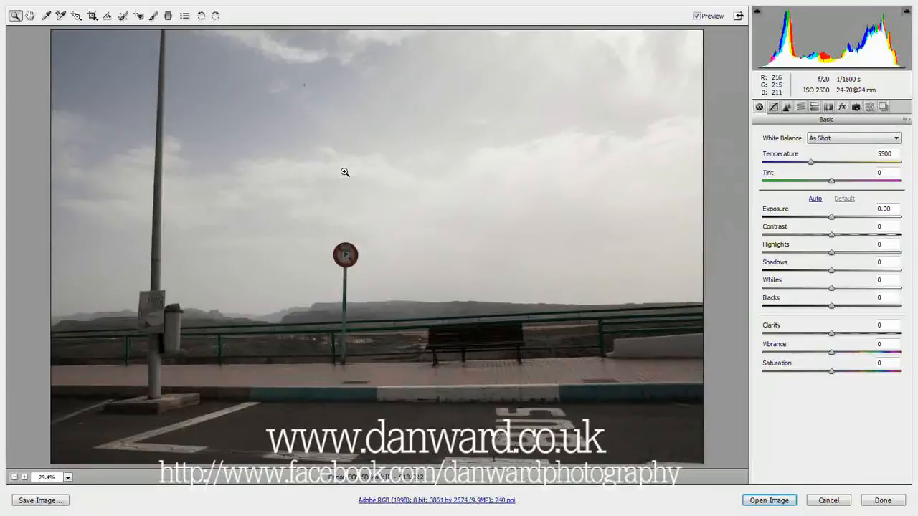
- Heal the small dark dust spot in the upper part of the sky with a radius 2 spot removal
click(123, 17)
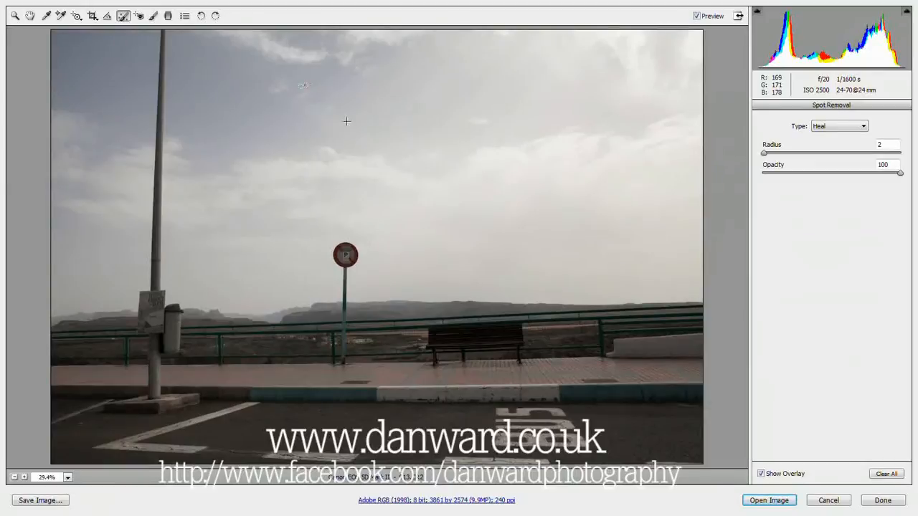
click(30, 16)
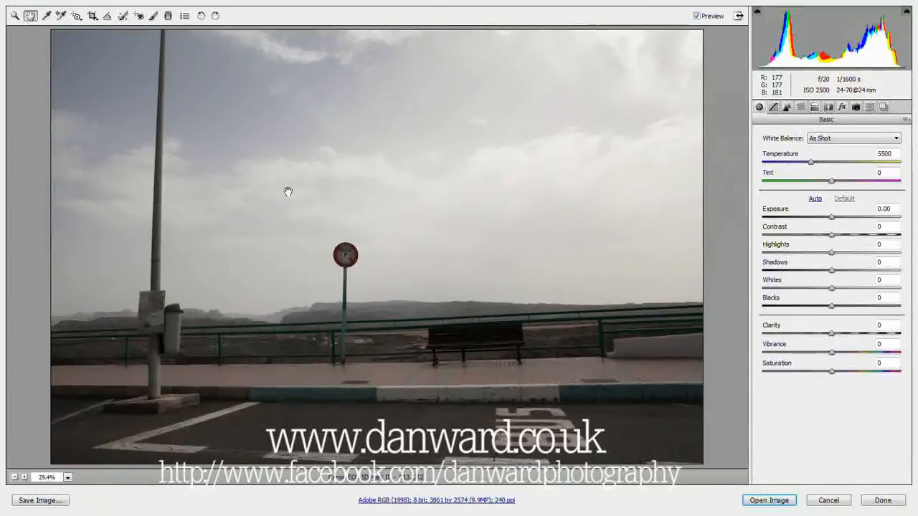
- Sharpen the photo with amount 89, radius 1.1 and detail 40, and check the result up close on the parking sign
click(786, 109)
drag(797, 191, 817, 191)
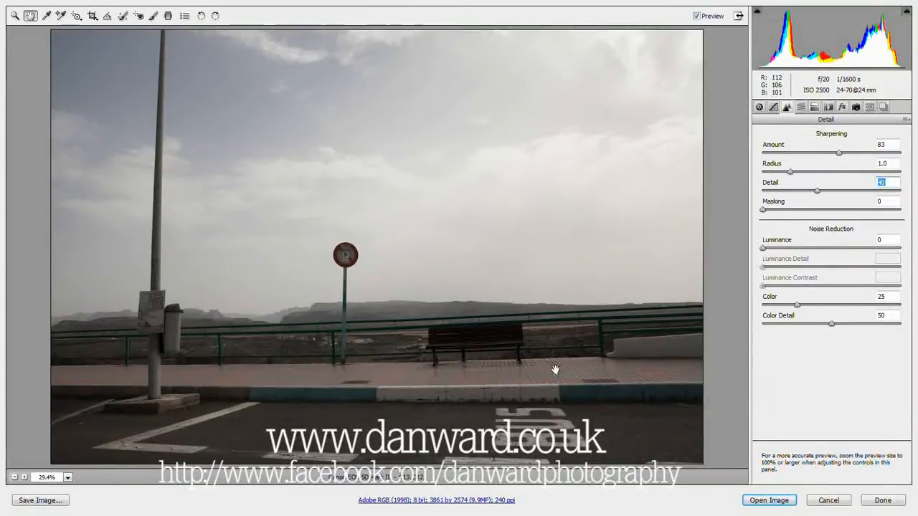
drag(790, 173, 797, 177)
click(842, 154)
drag(845, 156, 845, 154)
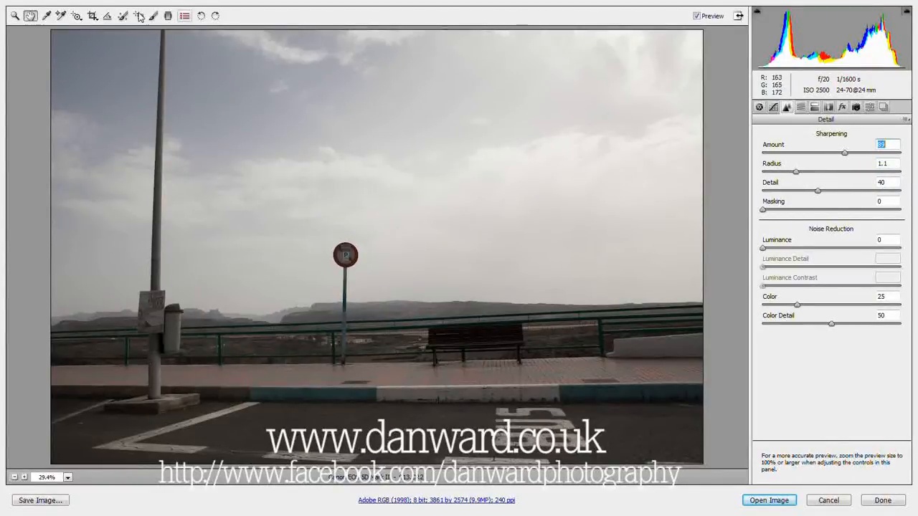
click(16, 15)
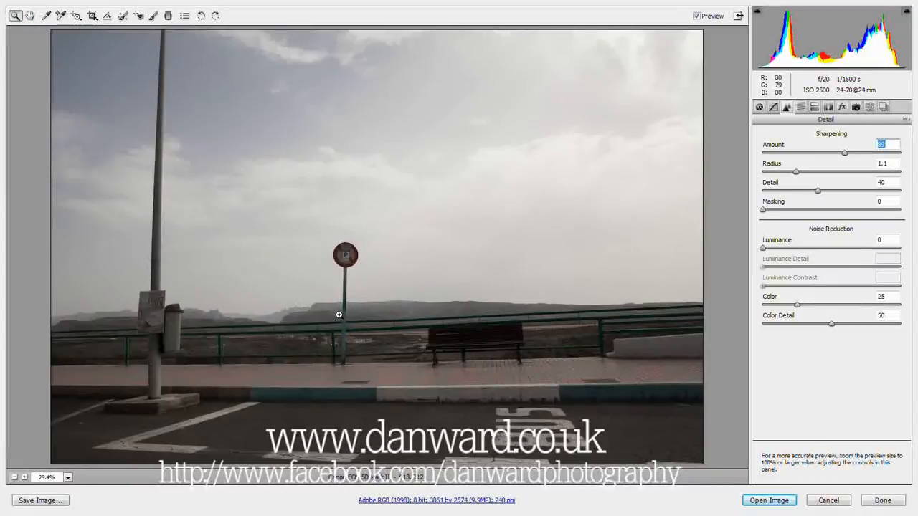
click(345, 256)
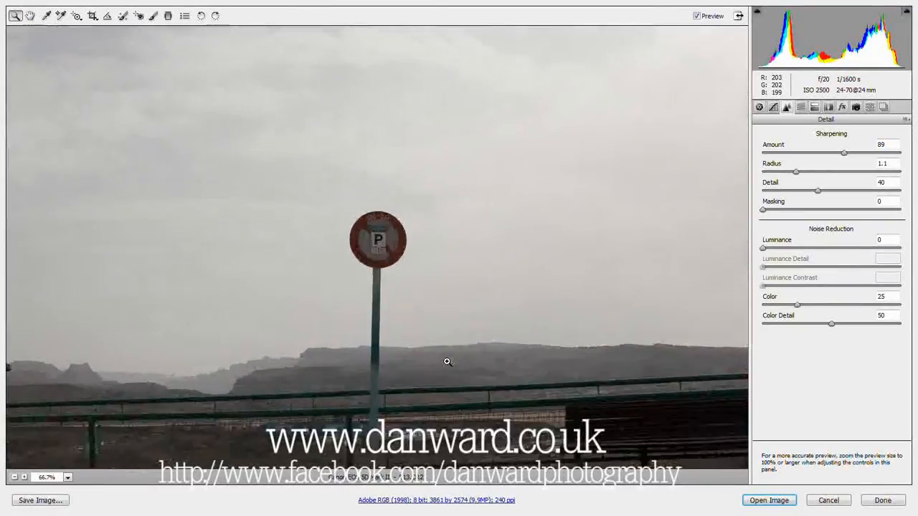
right_click(470, 463)
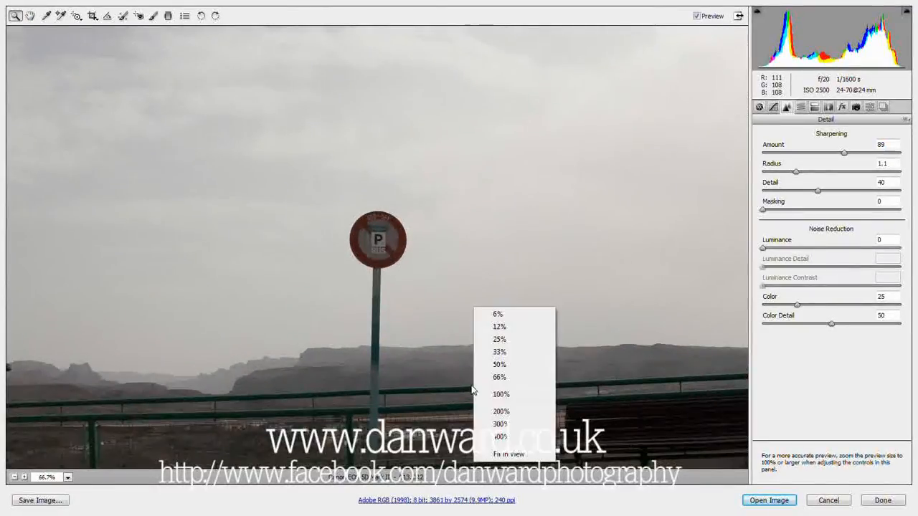
click(518, 456)
click(30, 16)
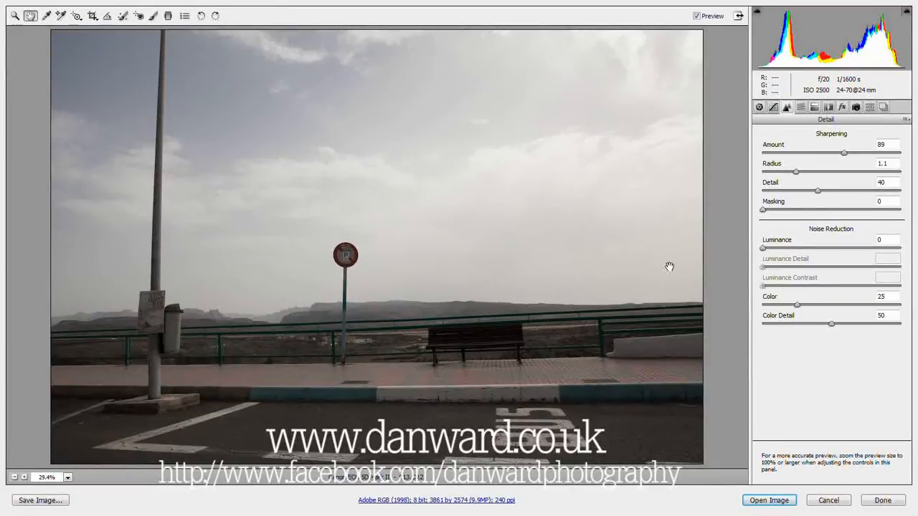
click(123, 16)
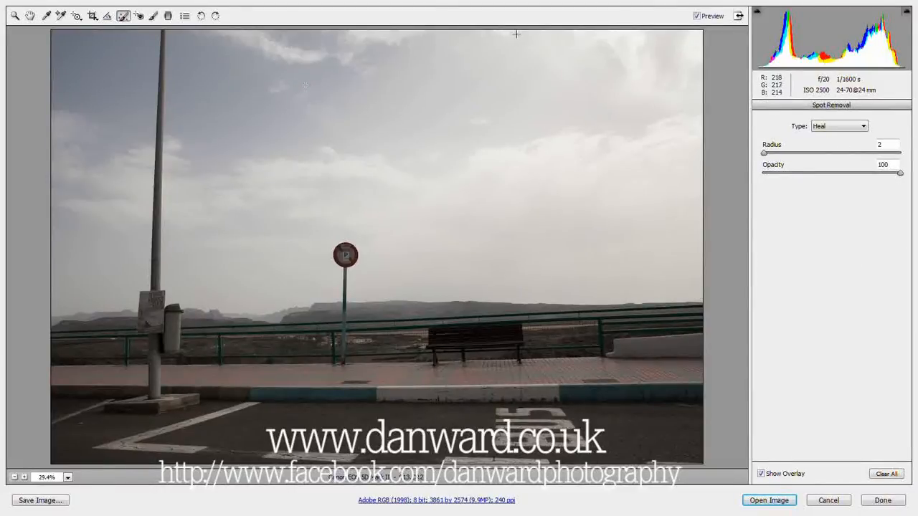
click(29, 15)
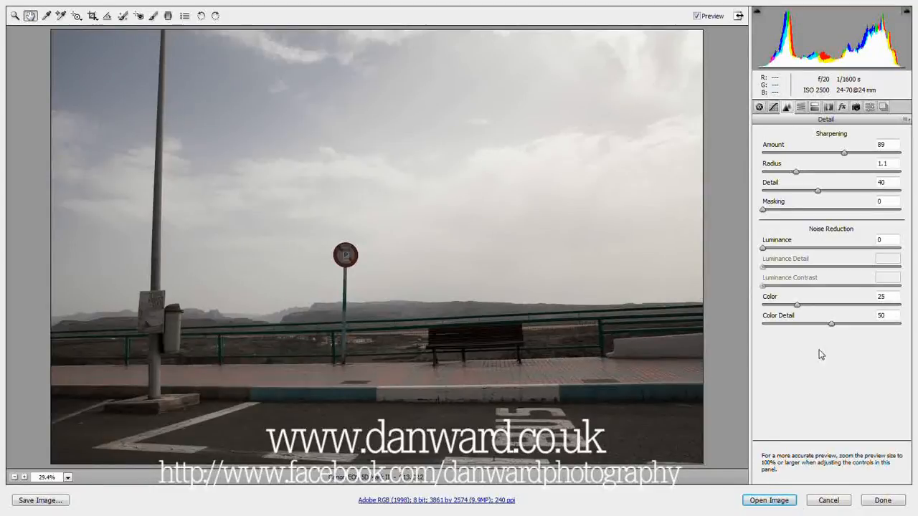
- Turn the photo black and white by setting saturation to -100, and raise the exposure to +0.75
click(759, 107)
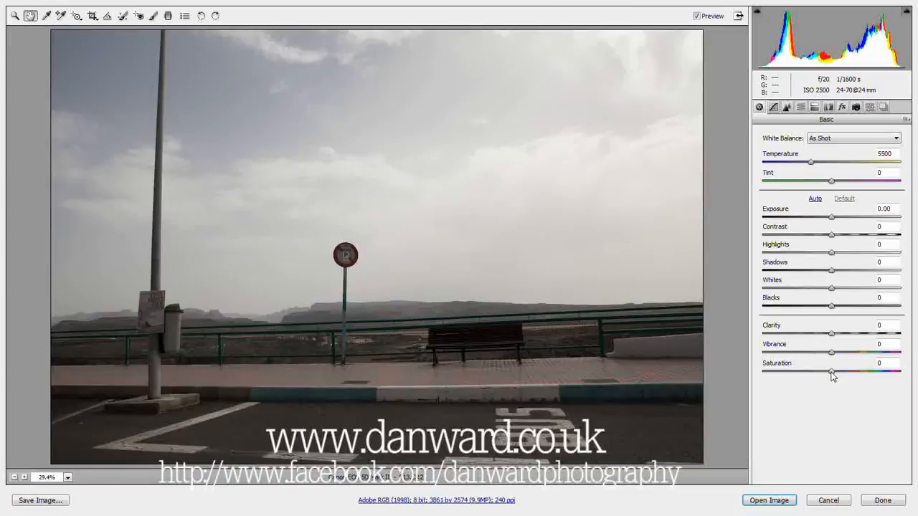
drag(831, 376, 744, 383)
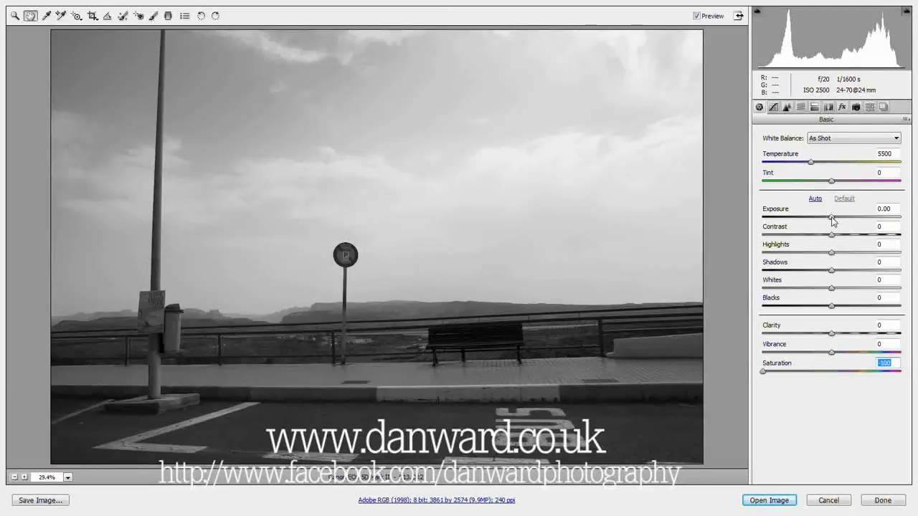
drag(832, 218, 842, 223)
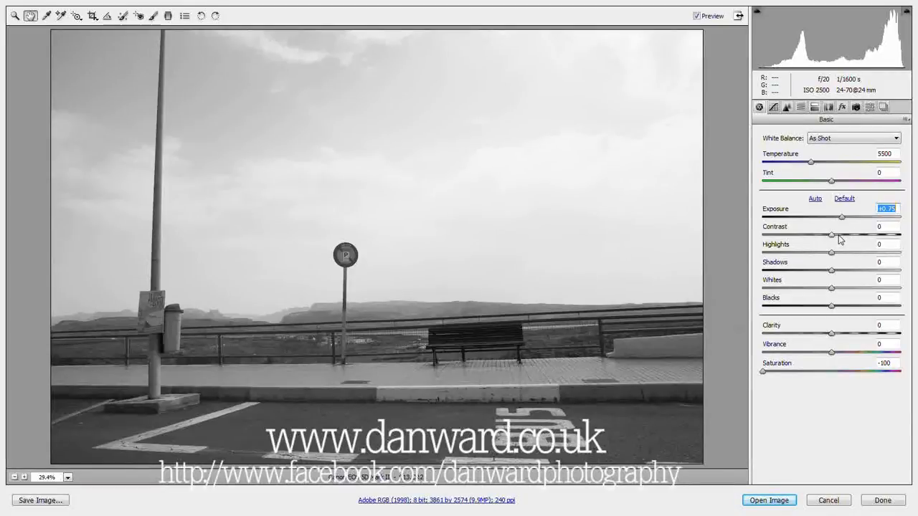
- Set the photo's contrast to +23 and its clarity to +43
mouse_move(853, 239)
mouse_down()
mouse_move(863, 241)
mouse_move(832, 242)
mouse_move(906, 239)
mouse_move(779, 239)
mouse_move(850, 244)
mouse_up()
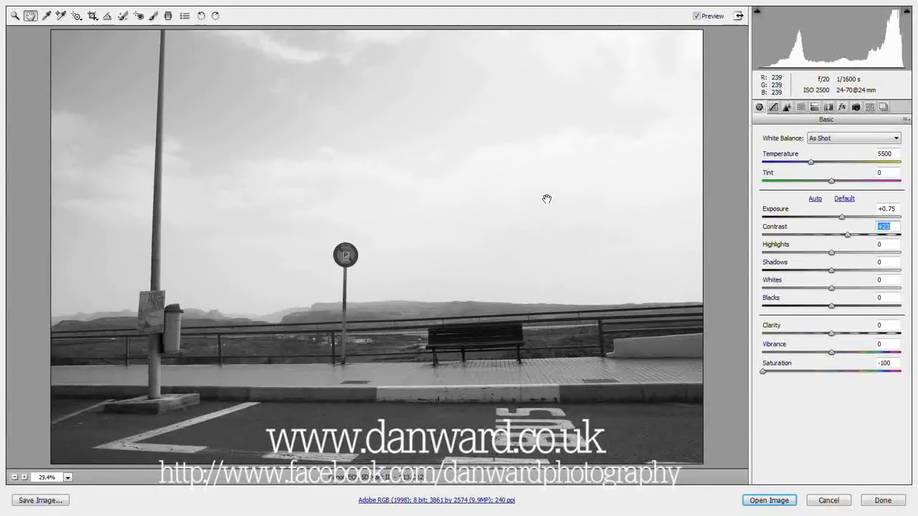
click(851, 334)
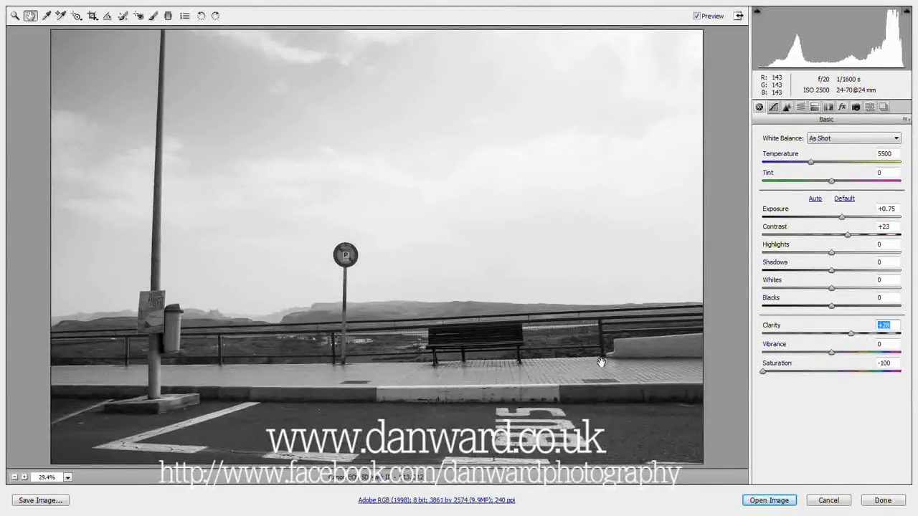
mouse_move(849, 336)
mouse_down()
mouse_move(838, 337)
mouse_move(863, 342)
mouse_up()
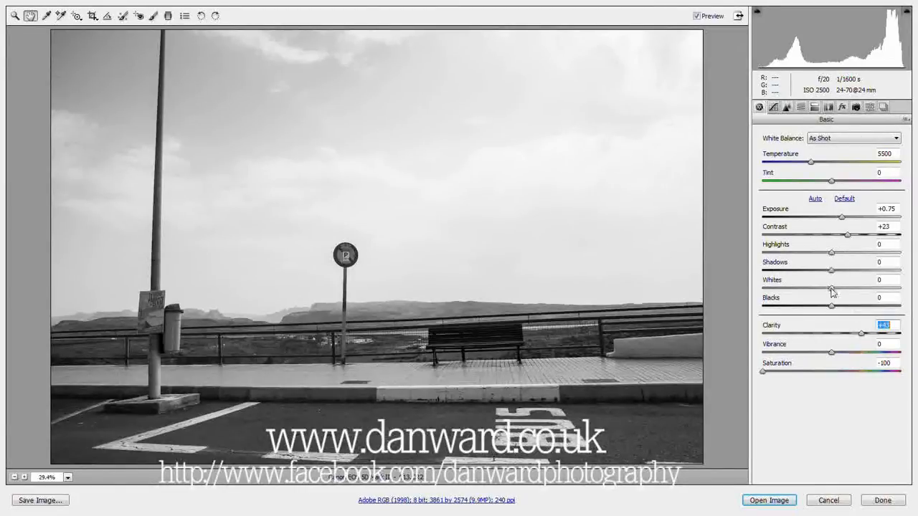
- Fade the blacks by raising the black point of the RGB point tone curve to input 0, output 94
click(773, 106)
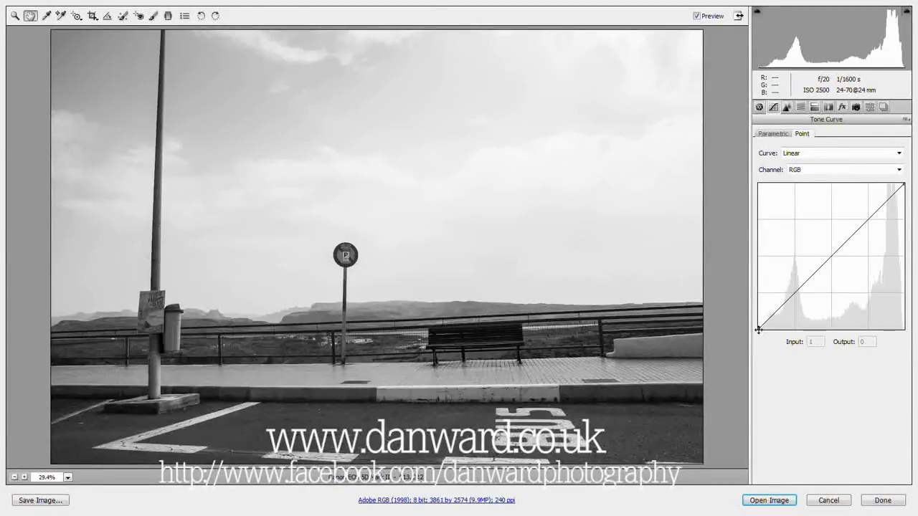
drag(759, 330, 758, 289)
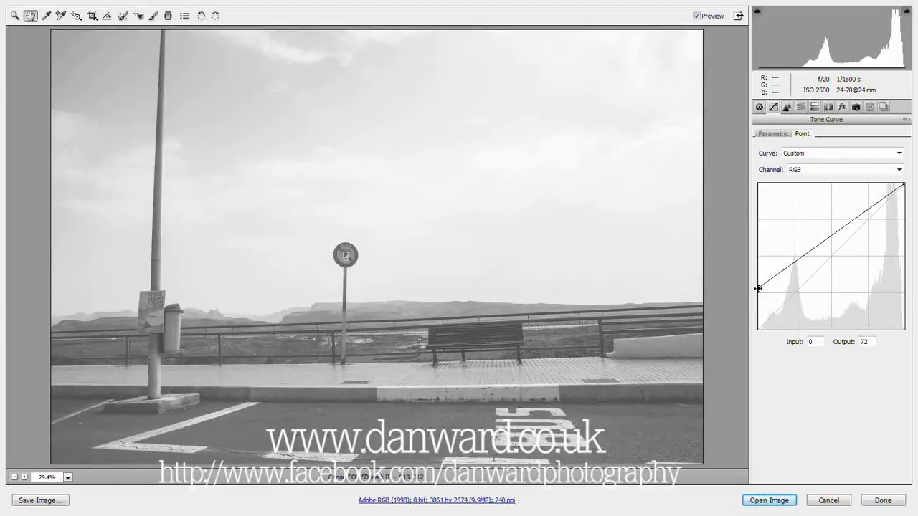
drag(758, 288, 758, 286)
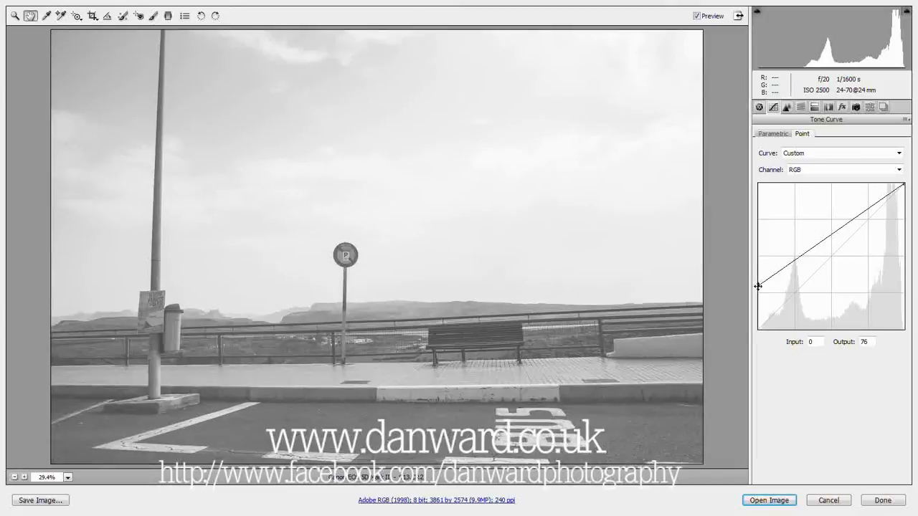
drag(758, 286, 757, 272)
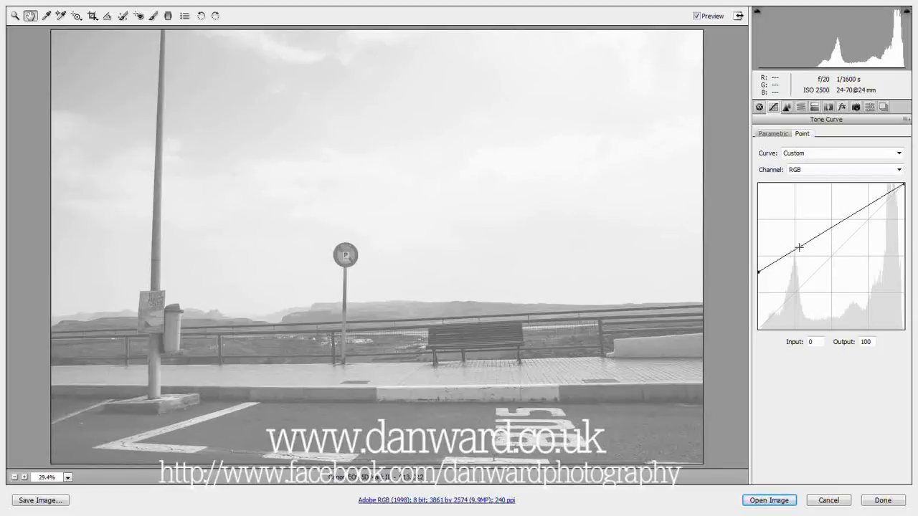
drag(758, 274, 758, 277)
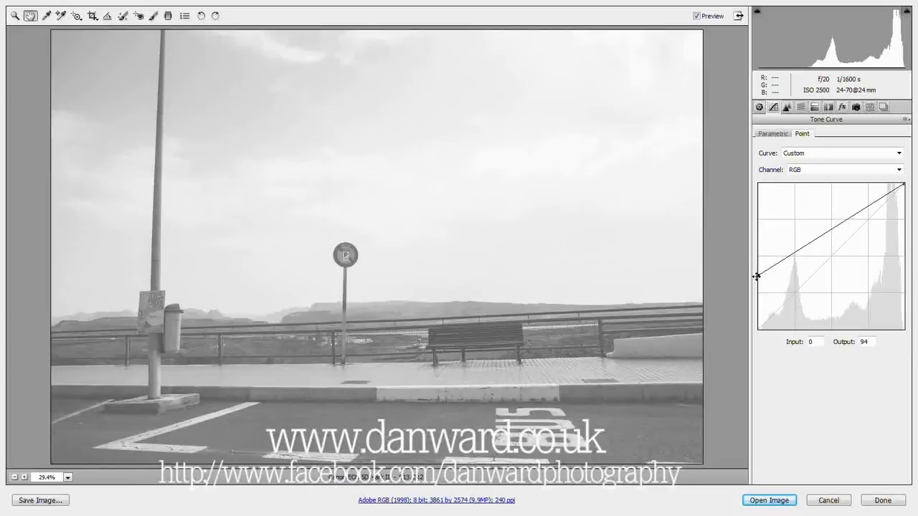
- Add a shadow point to the RGB tone curve and pull it down to input 78, output 96
click(795, 253)
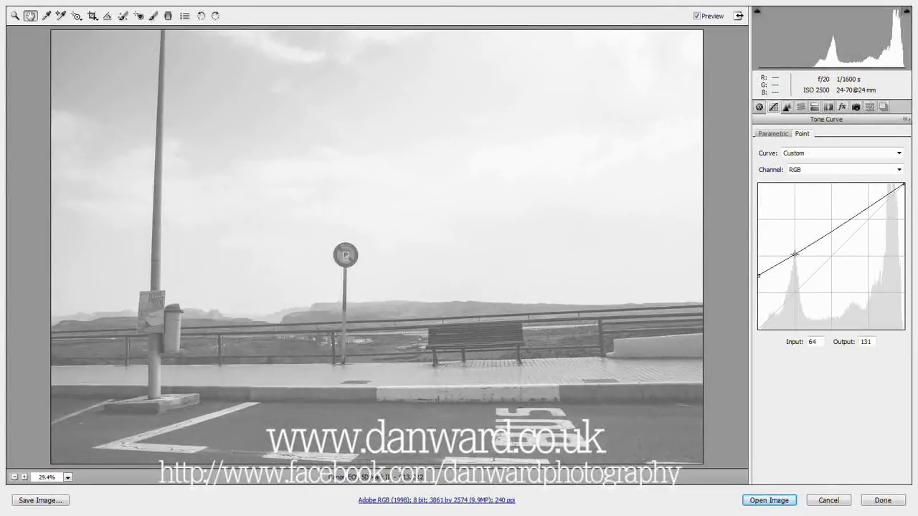
drag(795, 253, 802, 275)
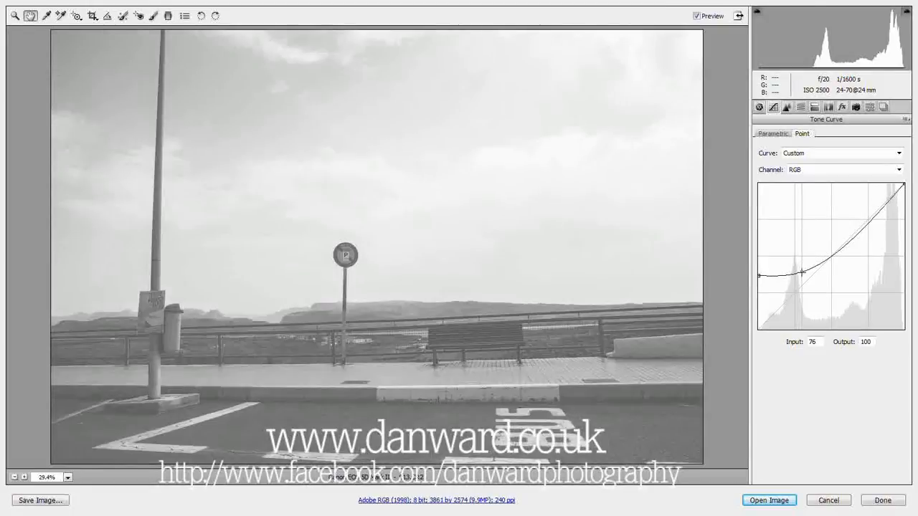
drag(802, 274, 802, 274)
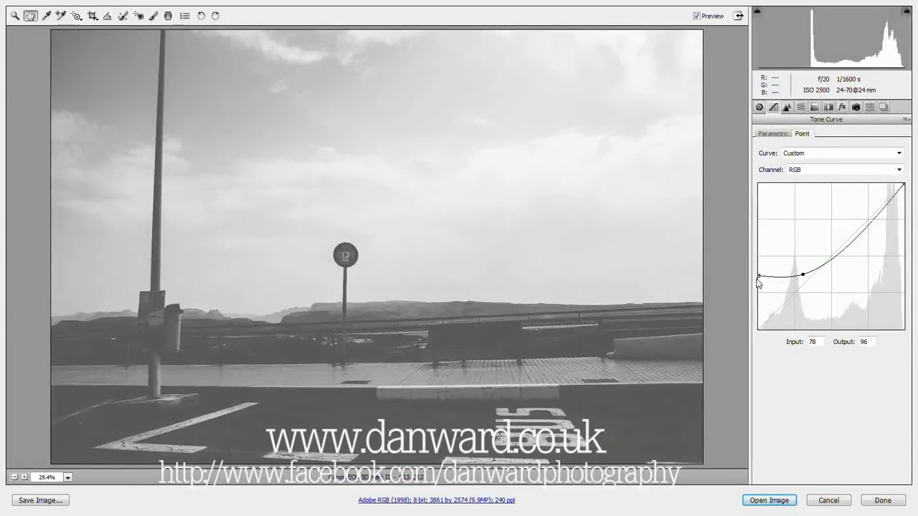
- Set the tone curve's black point to output 84, and add a highlight point raised above the diagonal to brighten the sky
mouse_move(759, 275)
mouse_down()
mouse_move(758, 283)
mouse_move(804, 280)
mouse_move(757, 287)
mouse_up()
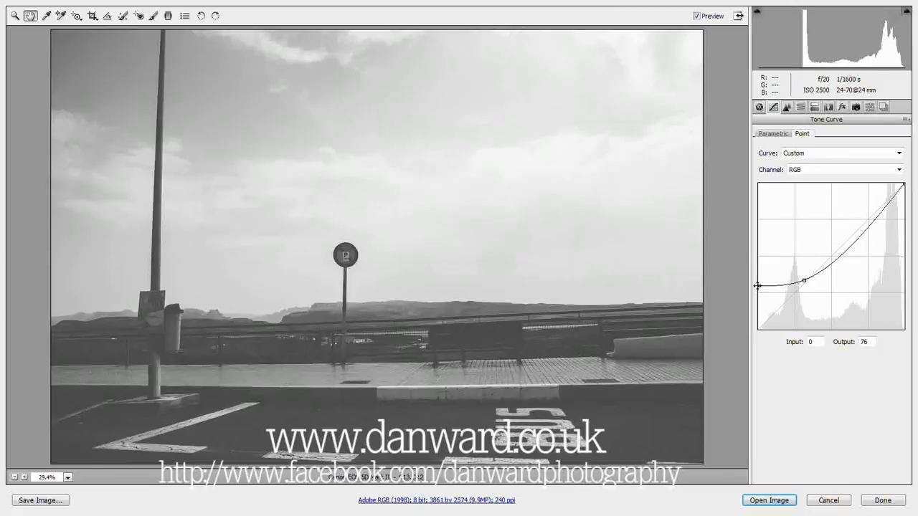
drag(757, 286, 758, 286)
drag(757, 285, 758, 281)
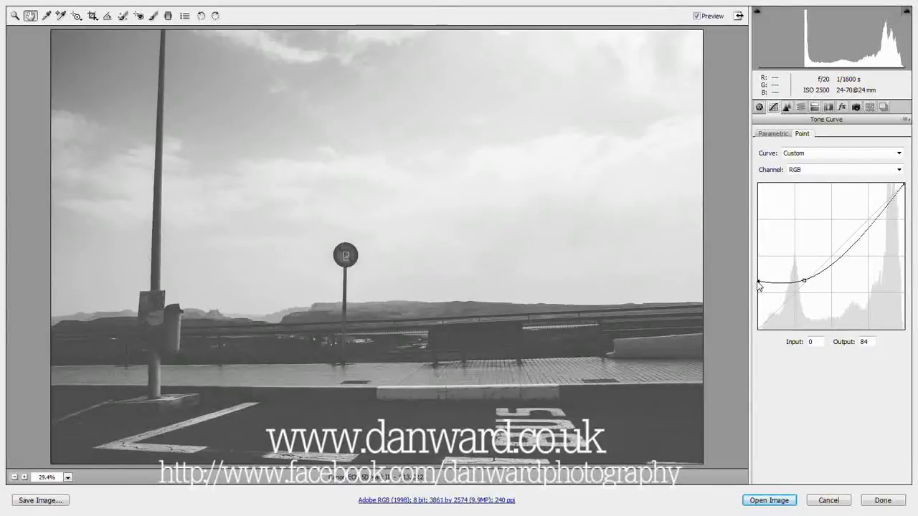
click(860, 218)
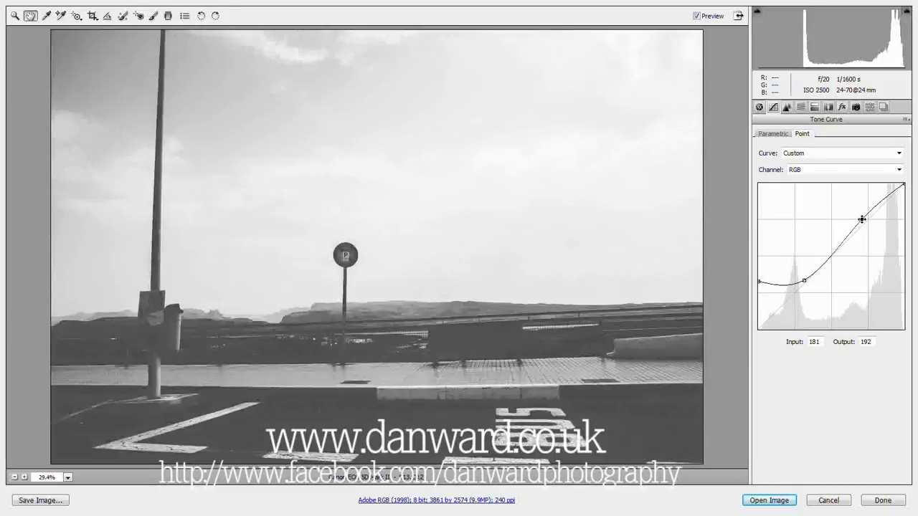
drag(862, 219, 860, 214)
- Fine-tune the tone curve with the shadow point at input 93, output 87 and the black point at output 96
mouse_move(758, 281)
mouse_down()
mouse_move(759, 273)
mouse_move(808, 280)
mouse_move(756, 266)
mouse_up()
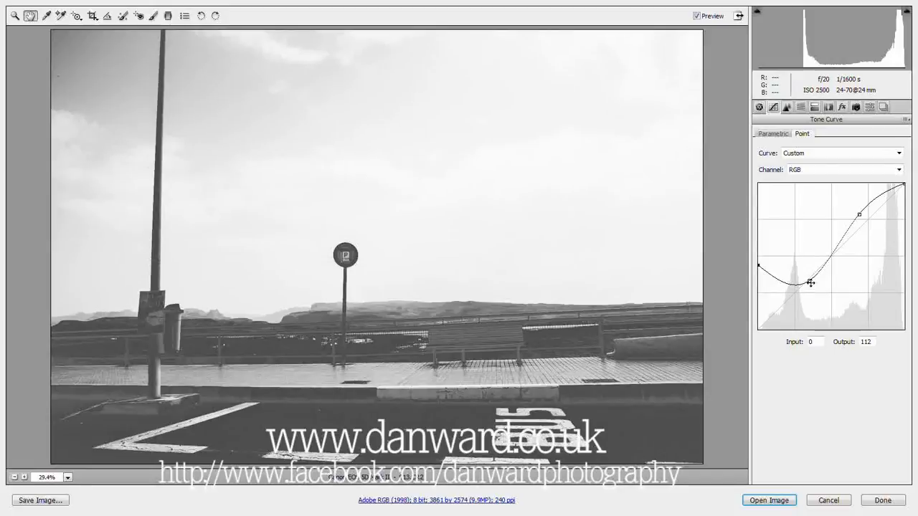
drag(811, 282, 811, 280)
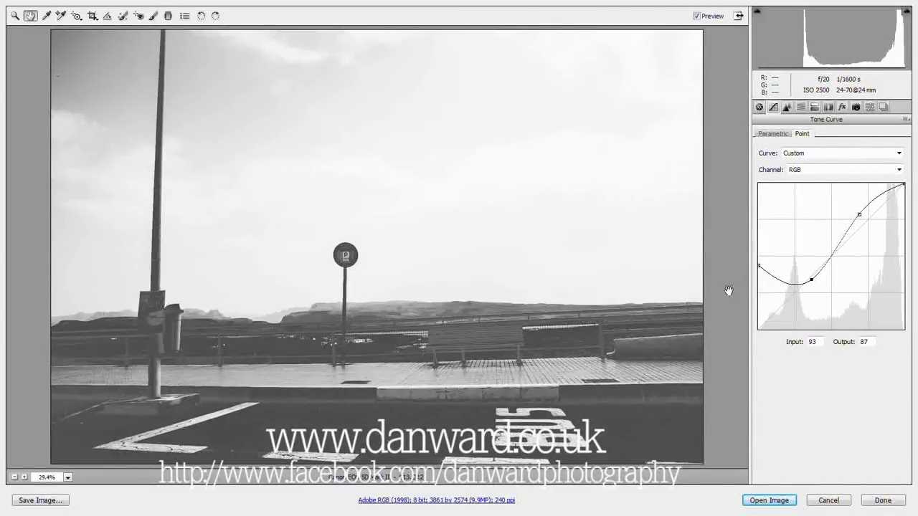
drag(759, 267, 757, 275)
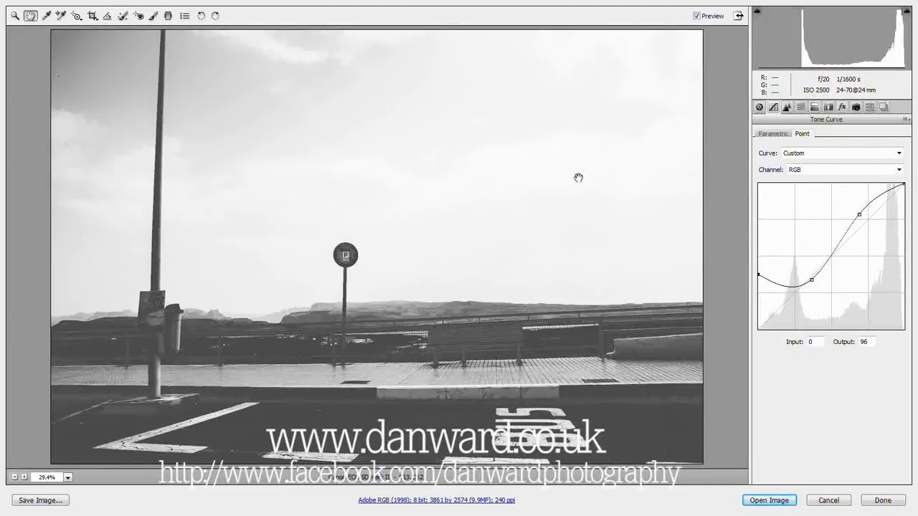
- Raise Shadows to +52 and lower the RGB tone curve's black point to output 87
click(758, 108)
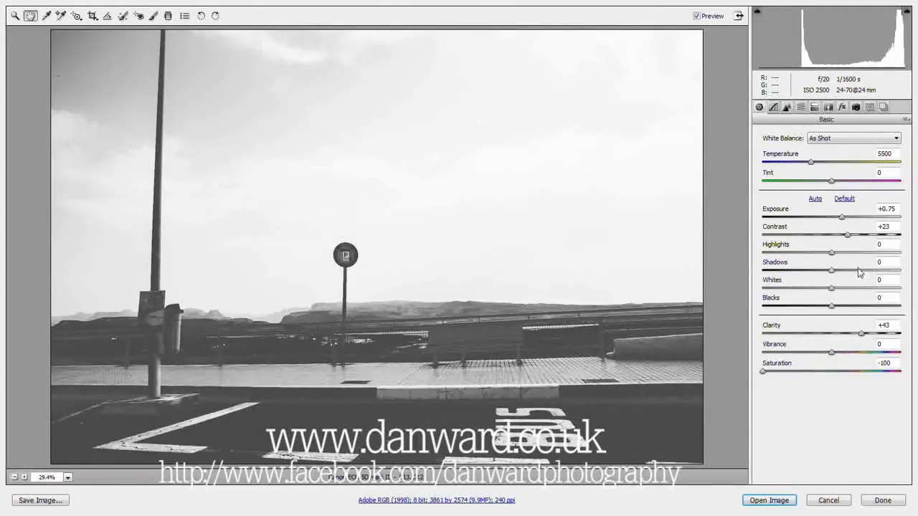
drag(832, 271, 864, 277)
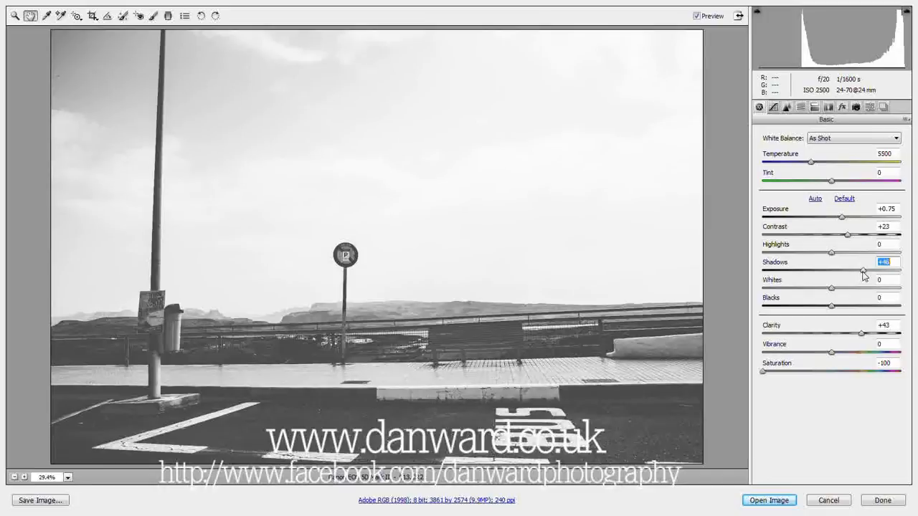
click(774, 107)
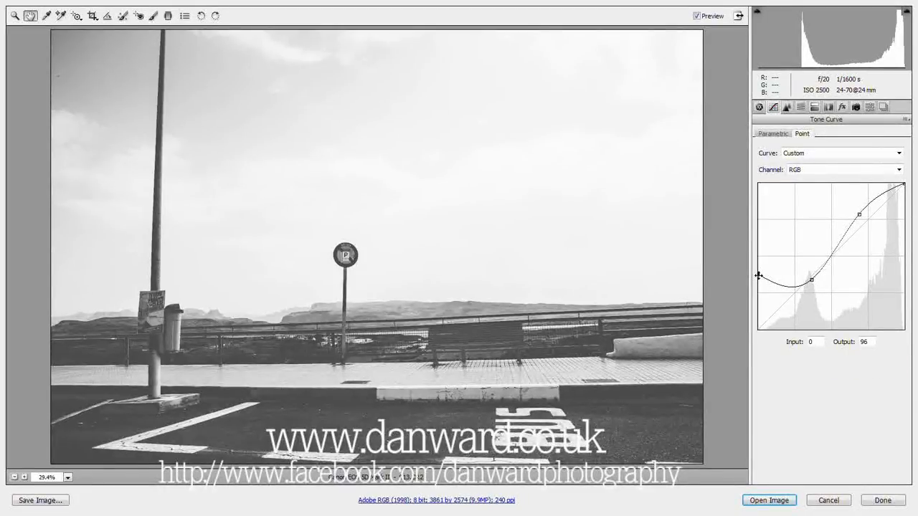
- Reduce Clarity to +36 in the basic adjustments
click(760, 107)
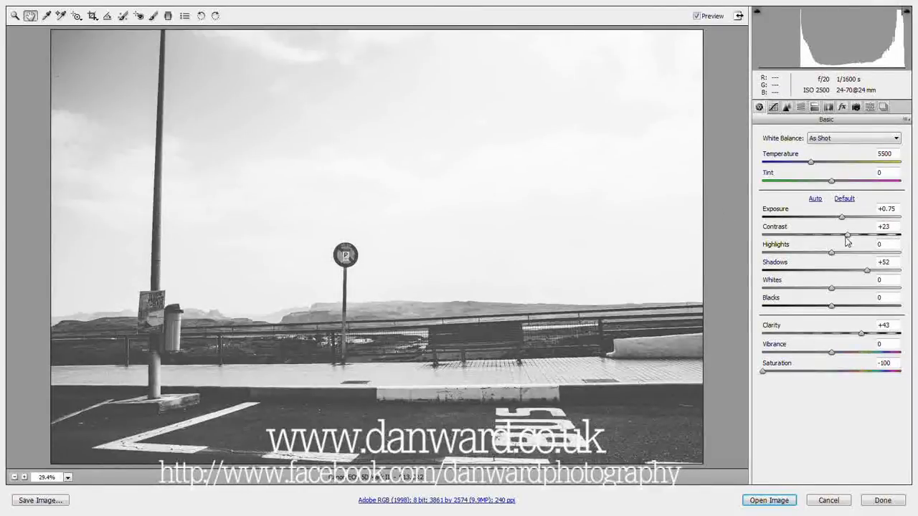
drag(861, 334, 855, 336)
- Mute the highlights by pulling the RGB tone curve's white point down to input 255, output 221
click(773, 106)
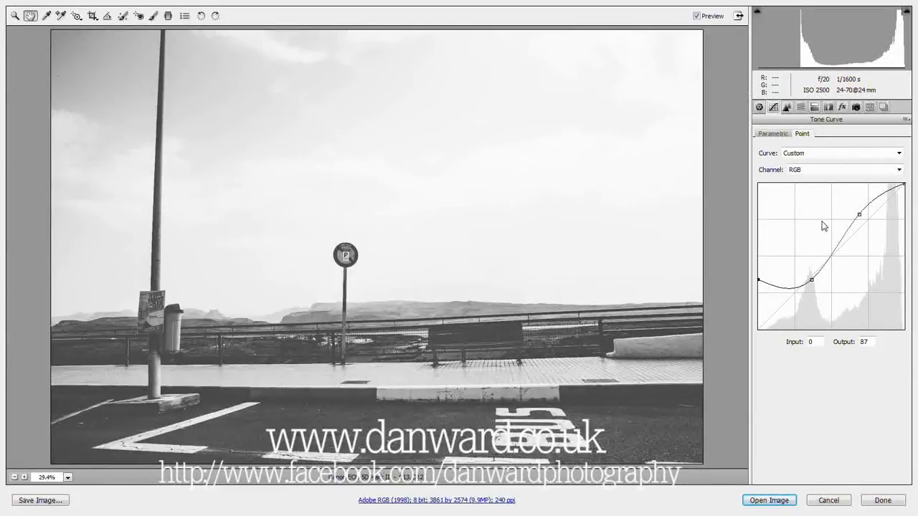
click(902, 186)
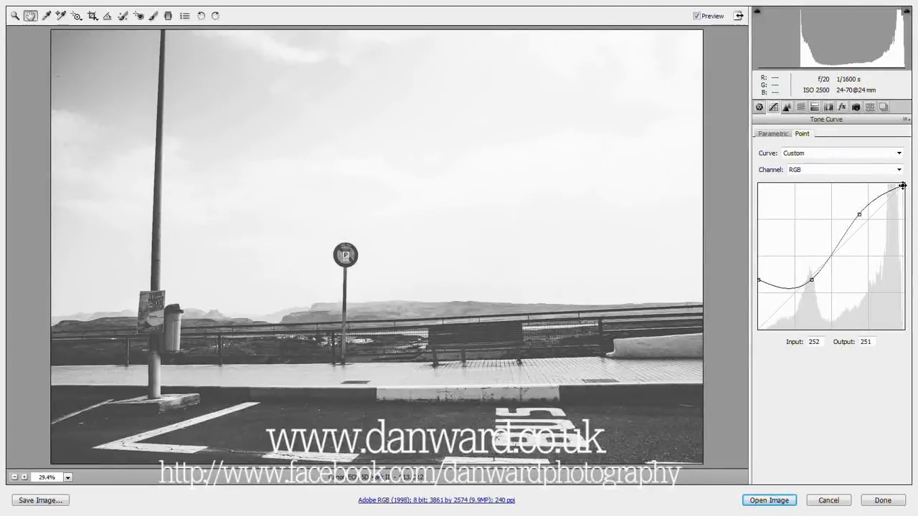
drag(903, 186, 903, 189)
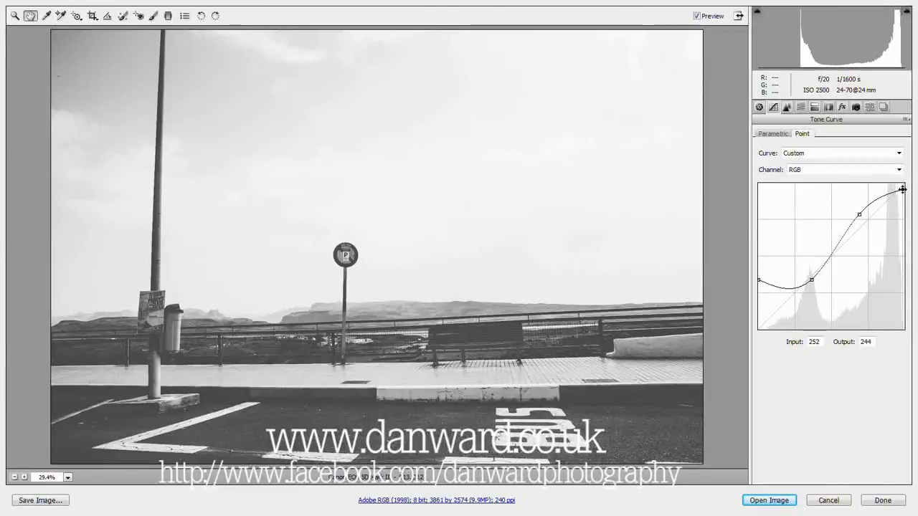
mouse_move(903, 189)
mouse_down()
mouse_move(905, 218)
mouse_move(904, 207)
mouse_up()
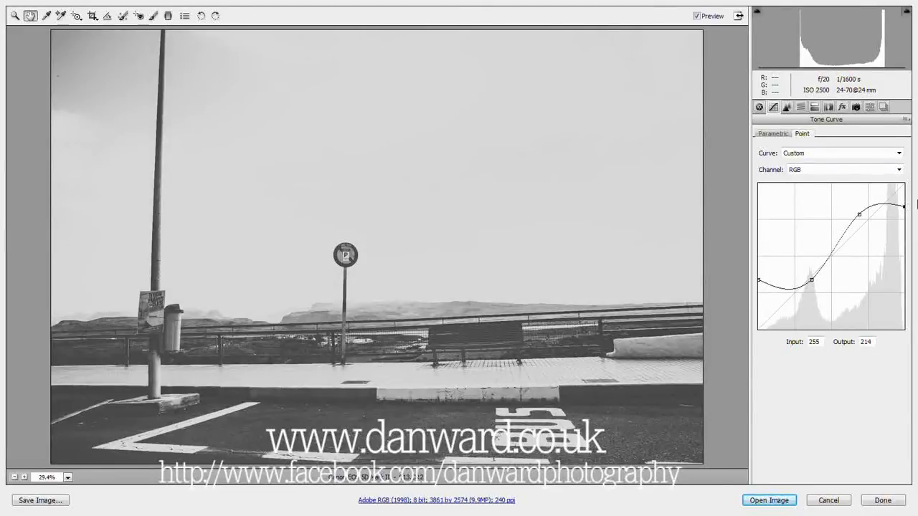
drag(904, 206, 904, 203)
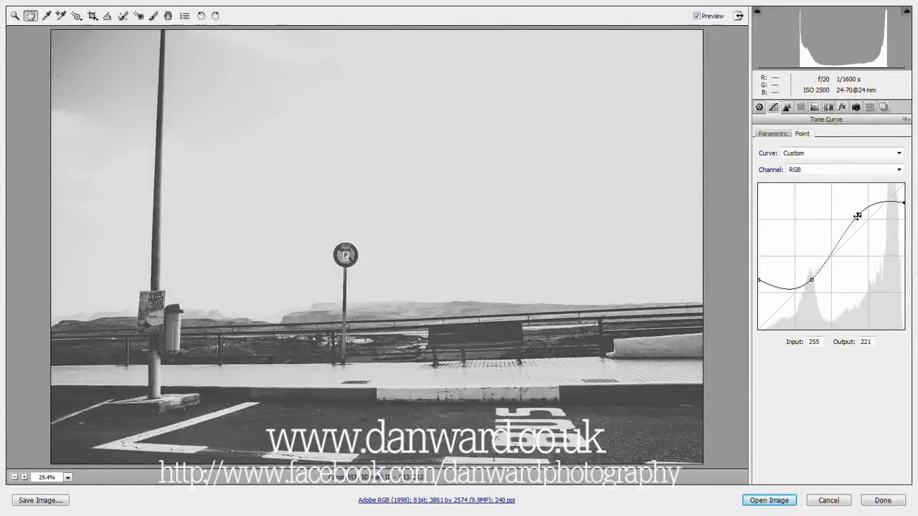
- Shift the tone curve's highlight point slightly toward the shadows and raise the black point to input 1, output 93
mouse_move(858, 213)
mouse_down()
mouse_move(850, 224)
mouse_move(852, 213)
mouse_up()
drag(759, 281, 758, 278)
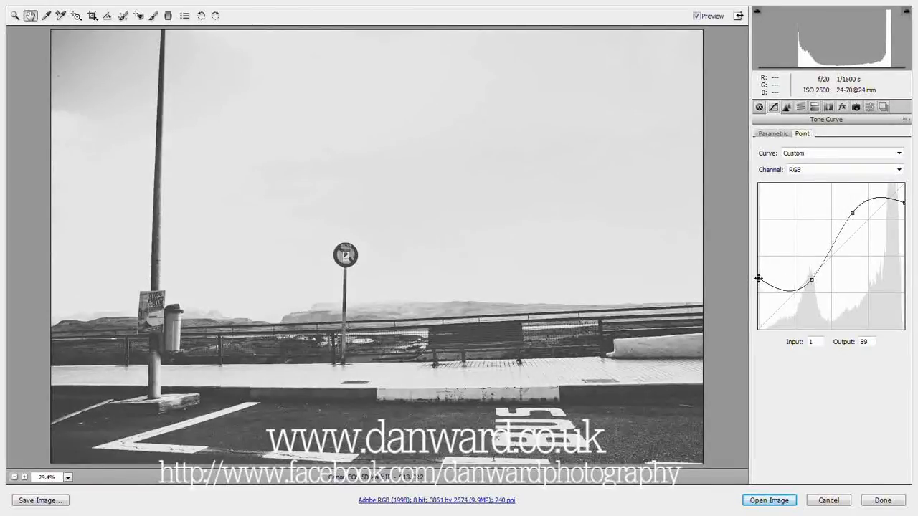
drag(758, 276, 758, 277)
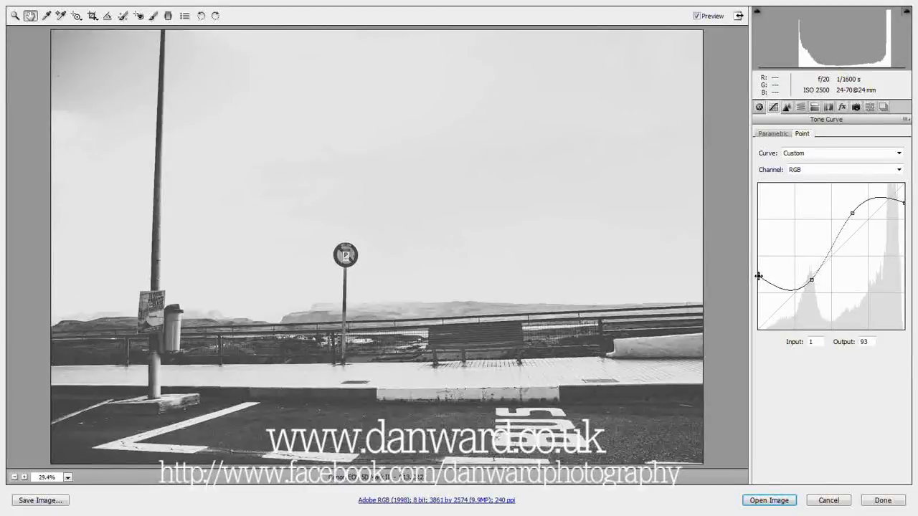
- Refine the tone curve with the shadow point at input 83, output 88, white point output 218 and highlight point about input 167, output 199
drag(812, 282, 812, 274)
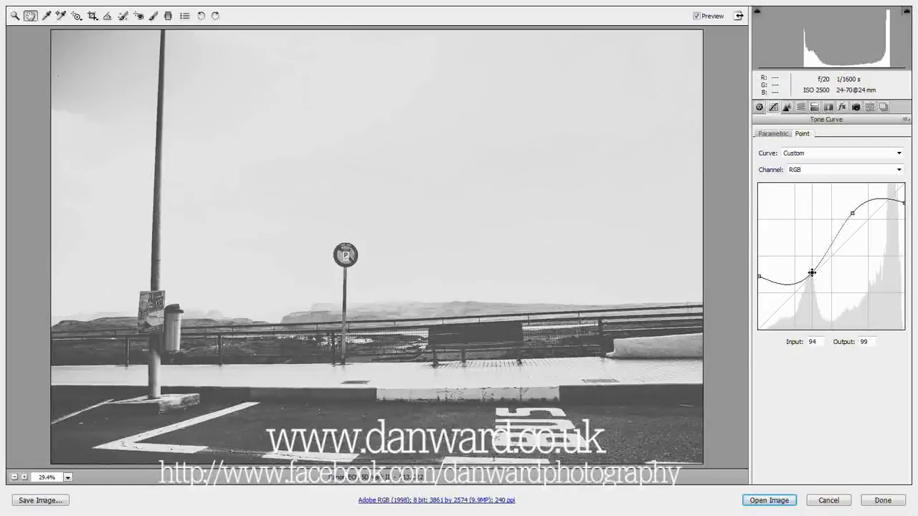
drag(811, 275, 805, 279)
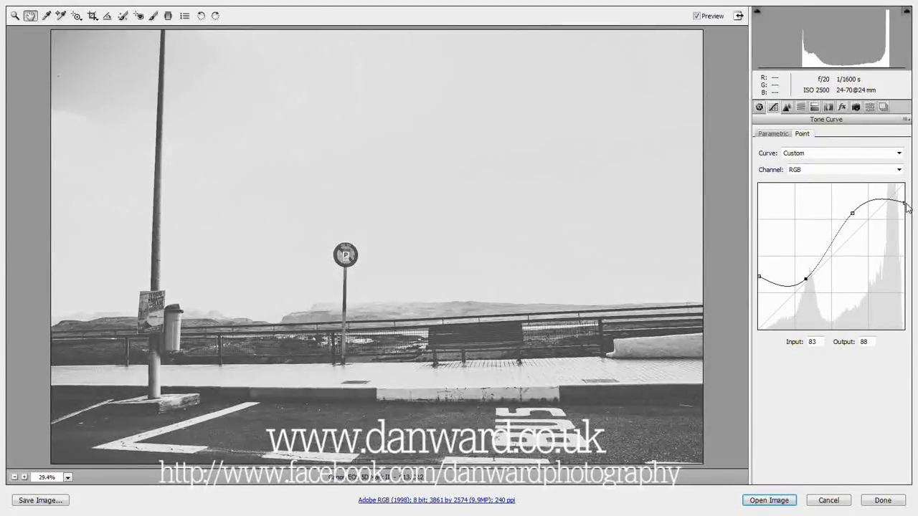
mouse_move(904, 205)
mouse_down()
mouse_move(905, 193)
mouse_move(904, 204)
mouse_up()
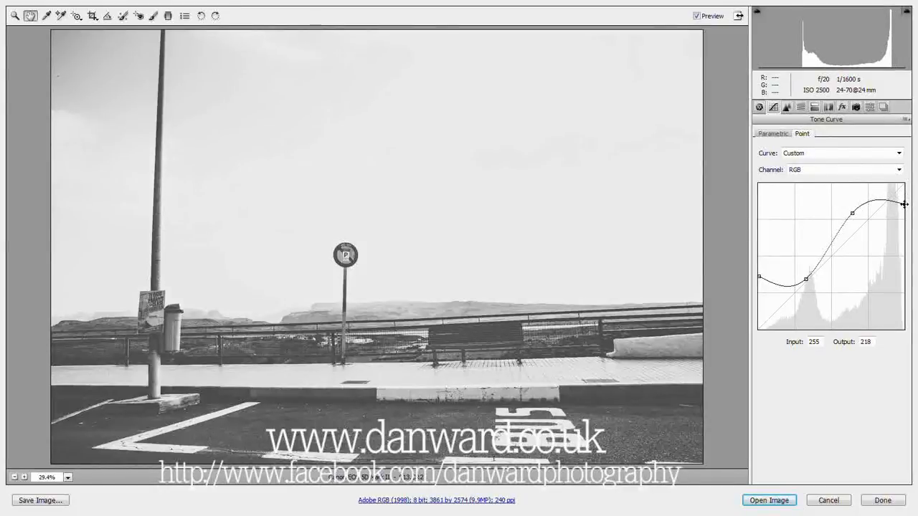
drag(852, 213, 853, 215)
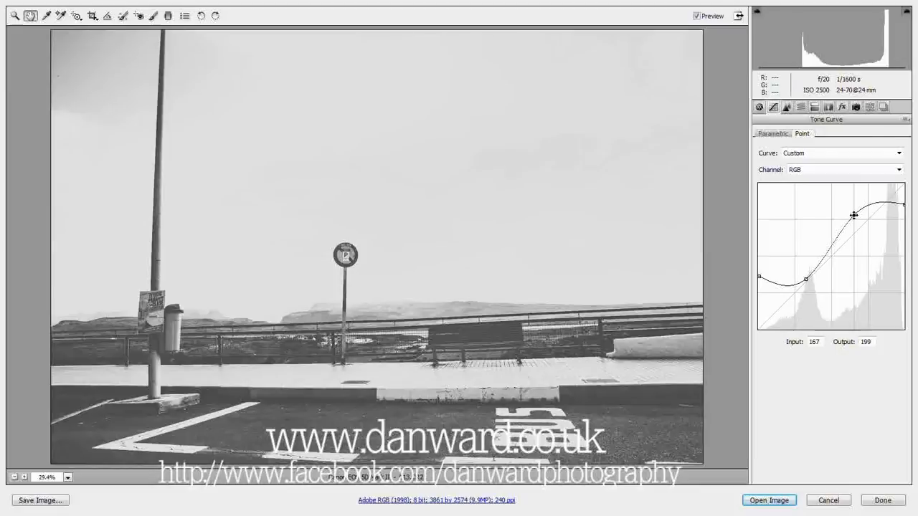
- Increase Contrast to +32 and reduce Highlights to -100 in the basic adjustments
click(759, 107)
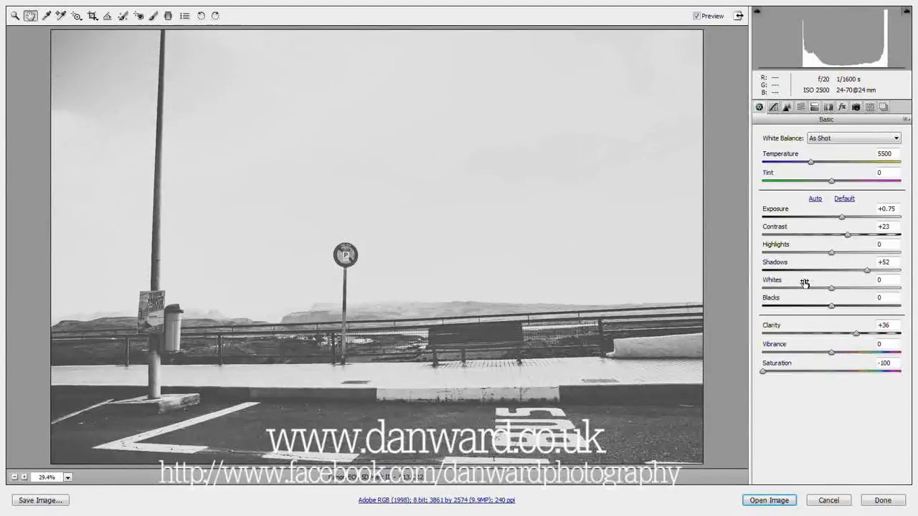
mouse_move(848, 235)
mouse_down()
mouse_move(866, 239)
mouse_move(854, 242)
mouse_up()
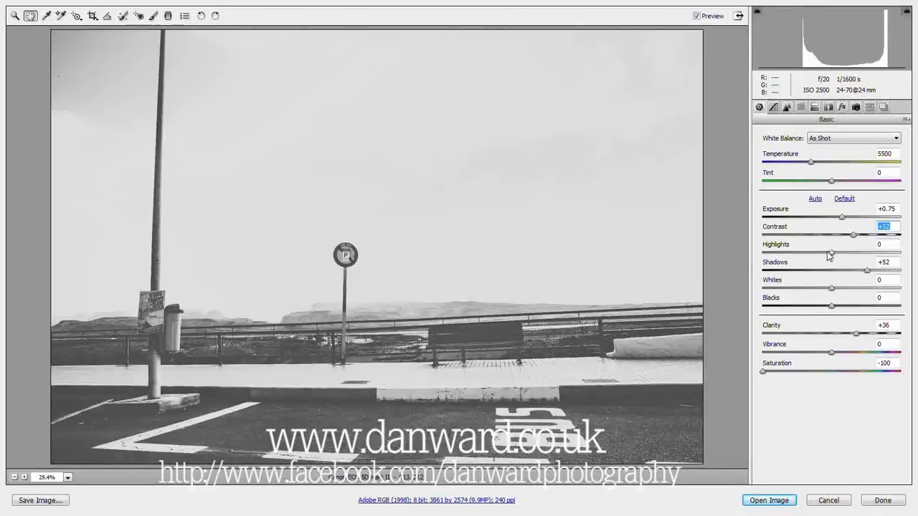
drag(830, 256, 762, 256)
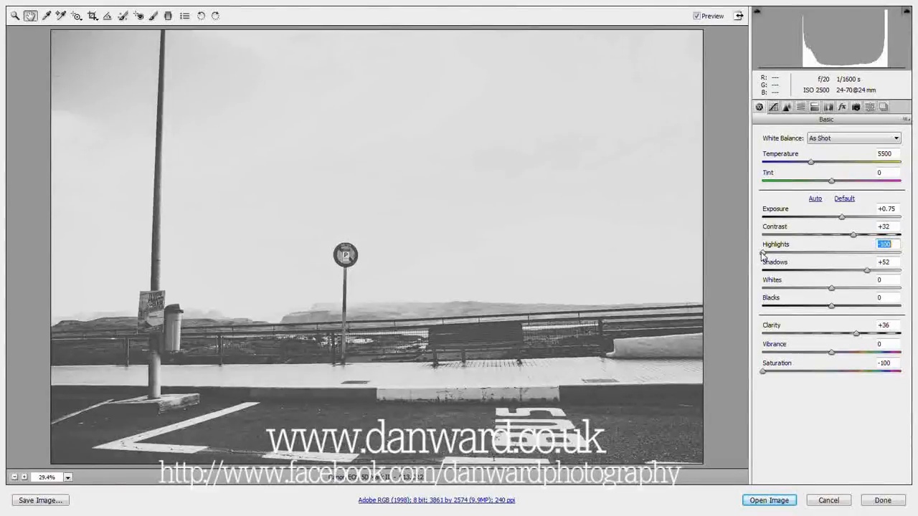
drag(762, 256, 793, 264)
drag(794, 264, 763, 271)
- Save all current settings as a new preset named "retro vintage"
click(870, 107)
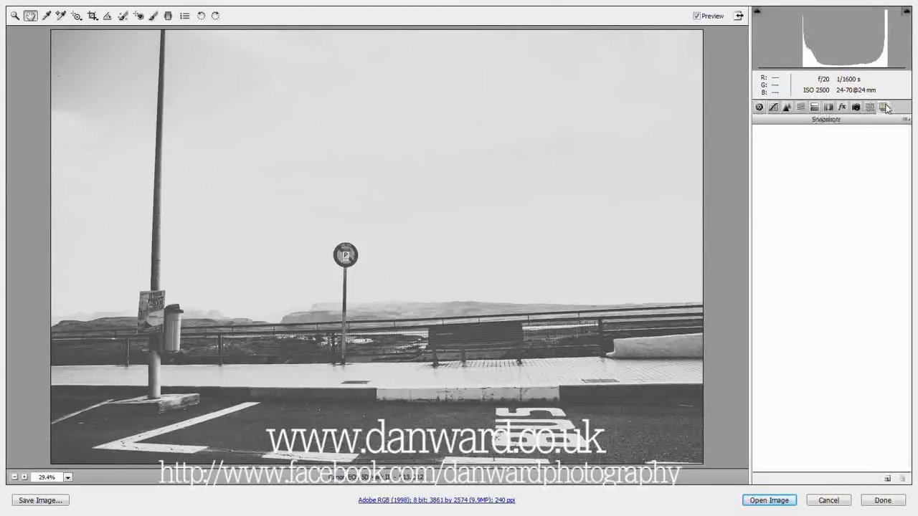
click(871, 108)
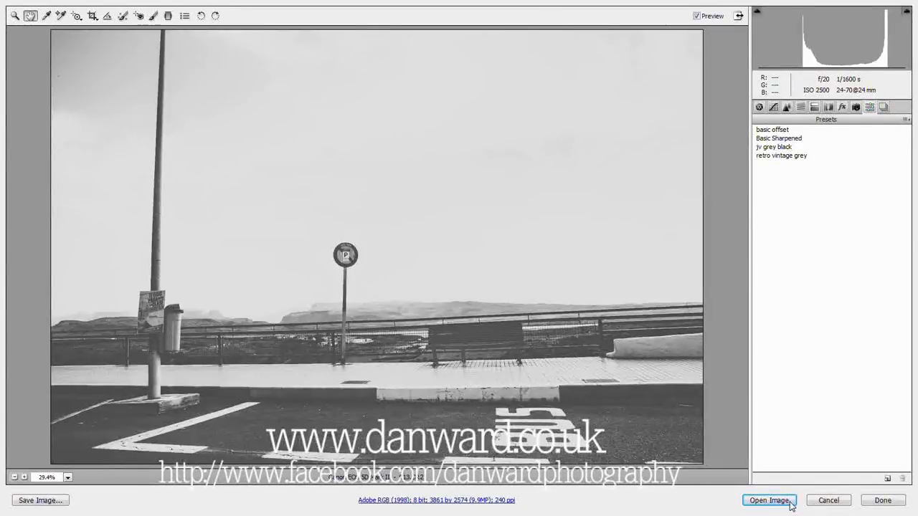
click(887, 478)
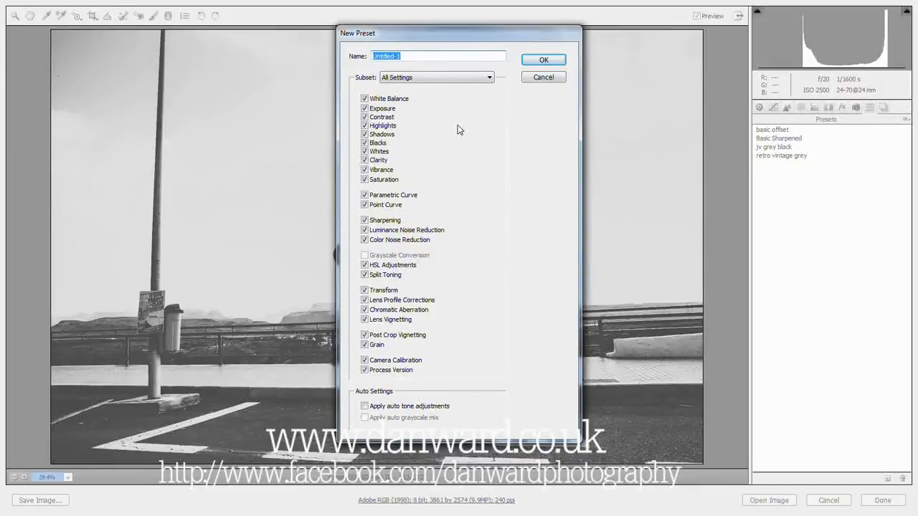
text(rentro vintro)
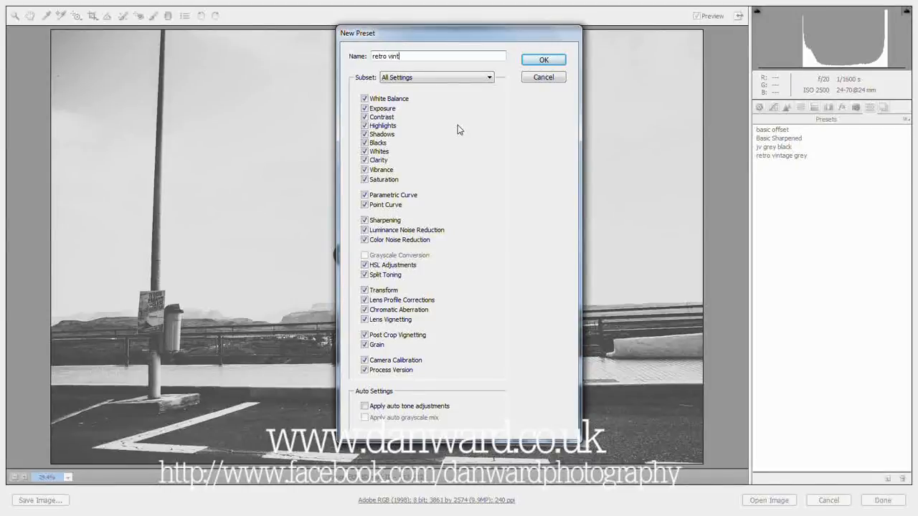
key(Return)
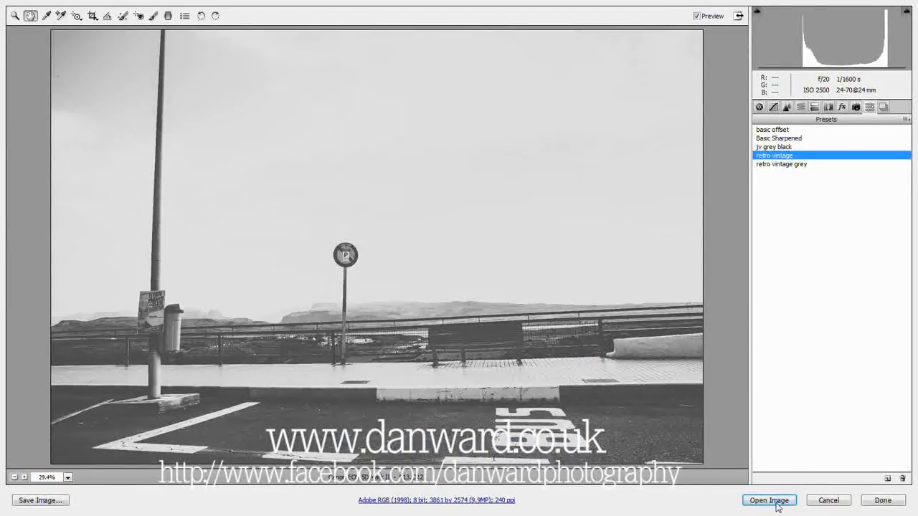
- Finish editing 013.CR2 and open 018.CR2 from New folder (10) in Camera Raw
click(885, 504)
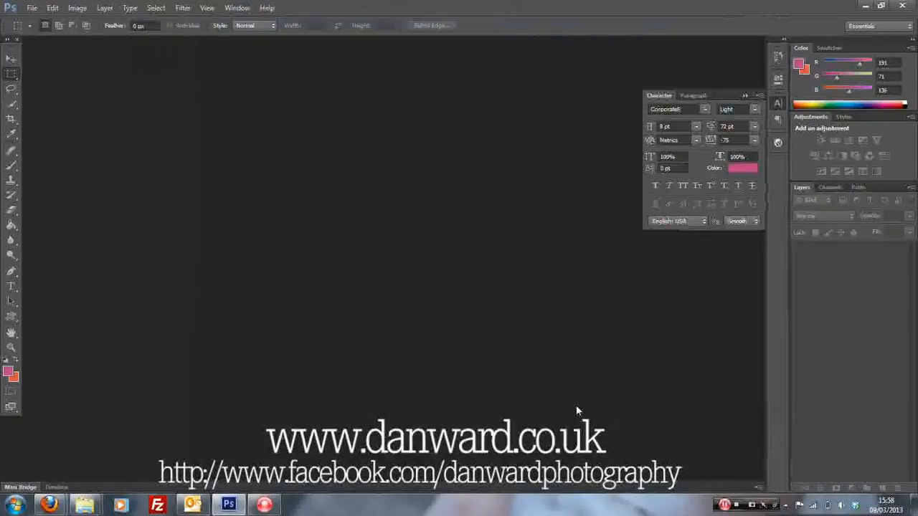
mouse_move(91, 506)
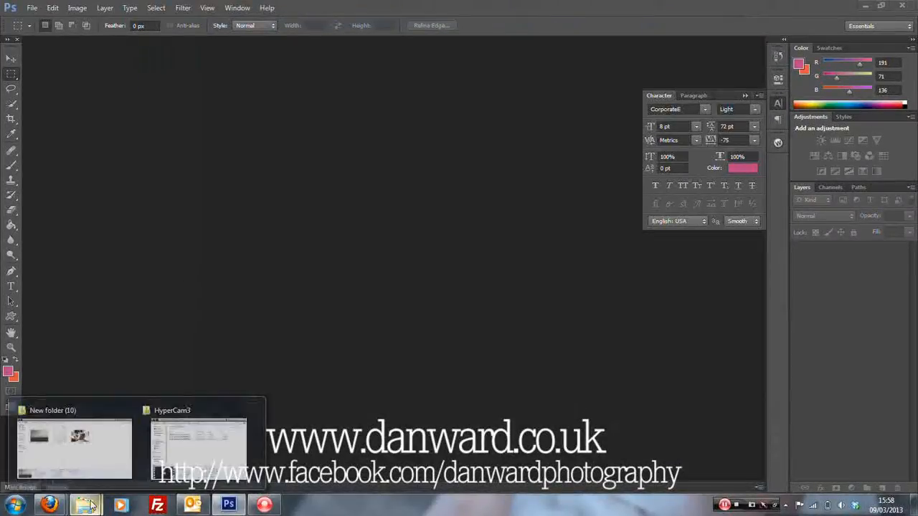
click(74, 438)
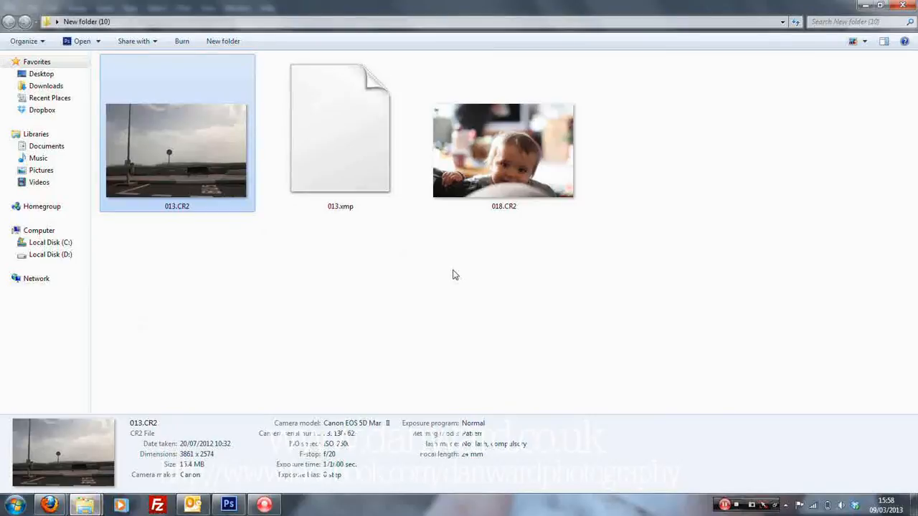
double_click(523, 159)
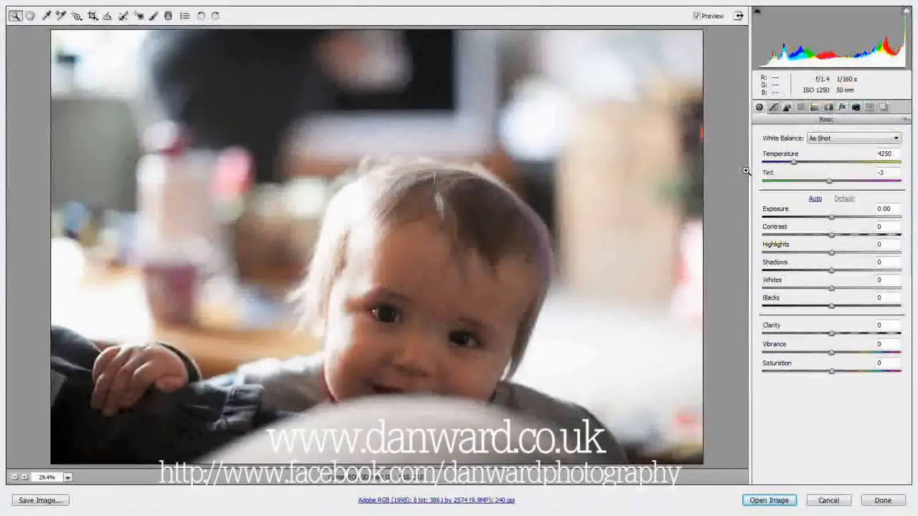
- Apply the "retro vintage" preset to the baby photo and raise its Exposure to +1.15
click(869, 108)
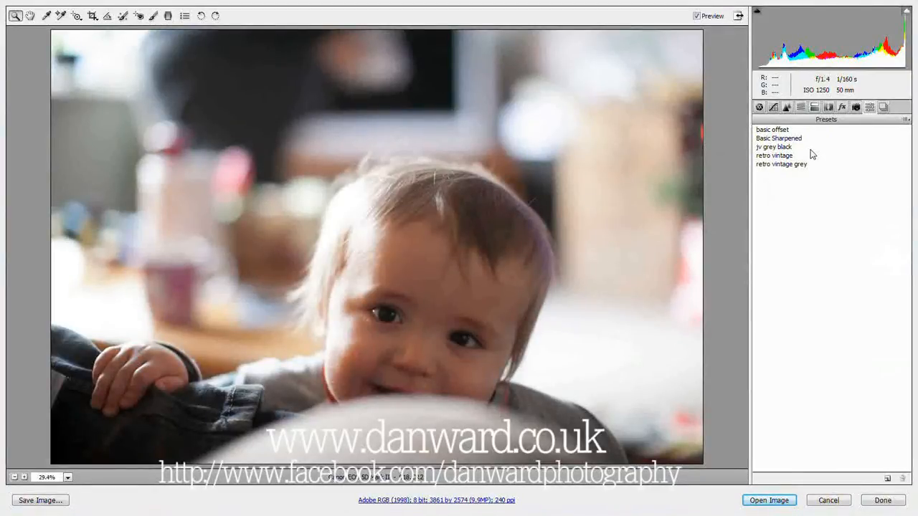
click(773, 156)
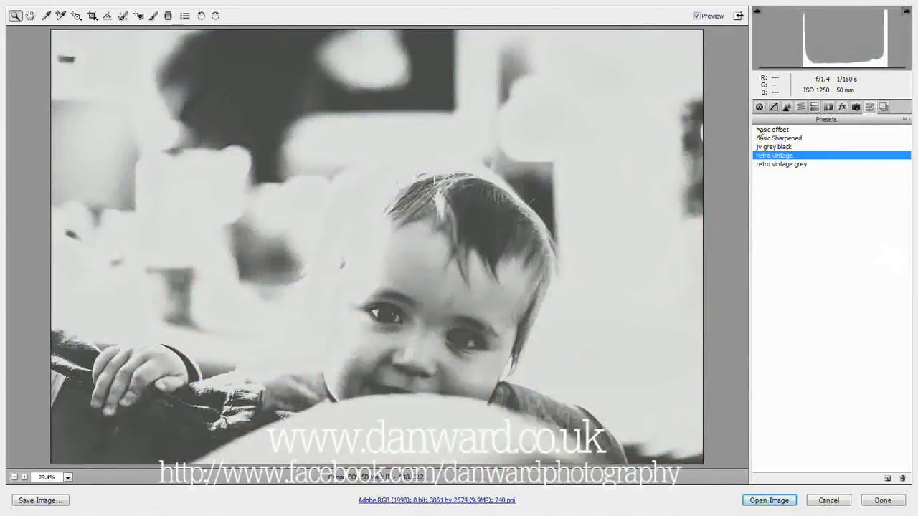
click(758, 108)
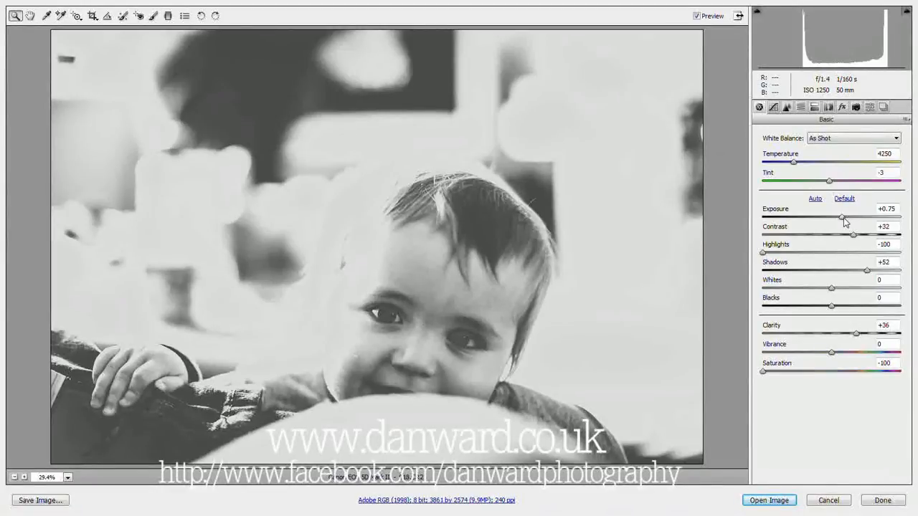
drag(844, 222, 849, 222)
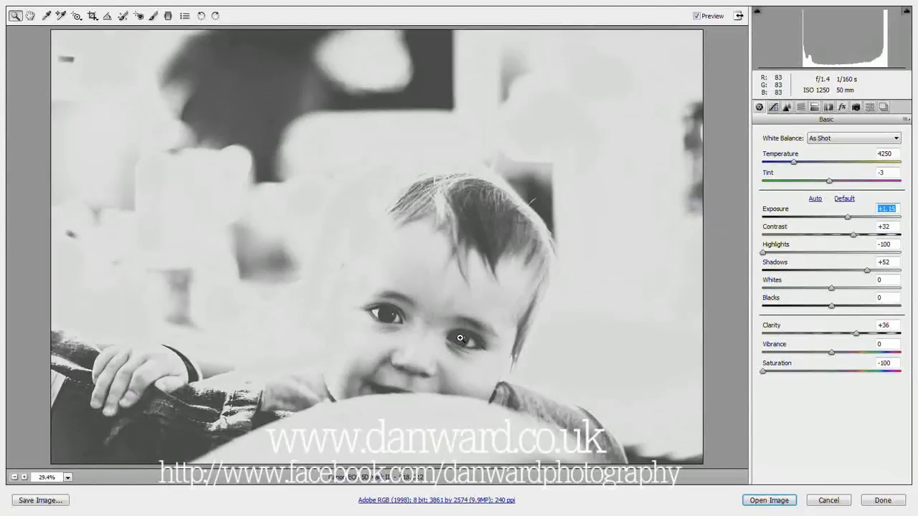
- Adjust the RGB tone curve with the black point at input 2, output 77 and the white point at output about 240
click(774, 107)
drag(760, 276, 759, 286)
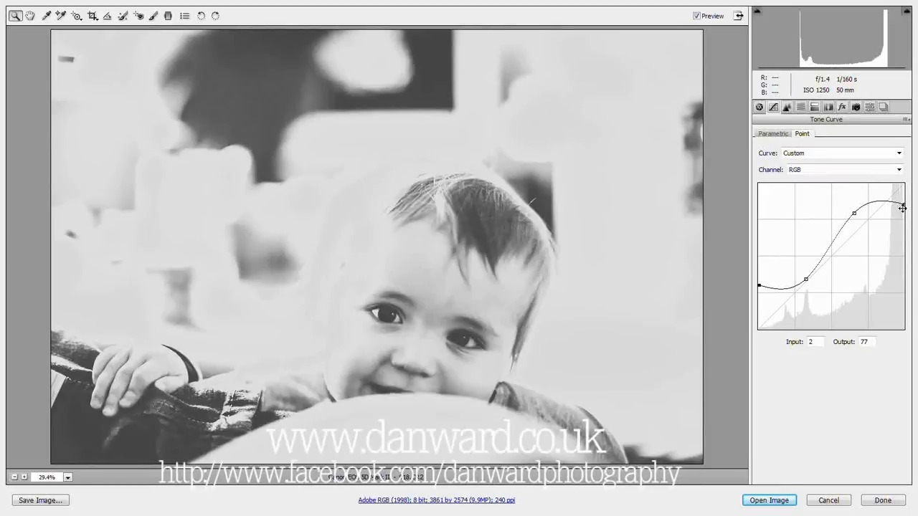
drag(905, 206, 904, 193)
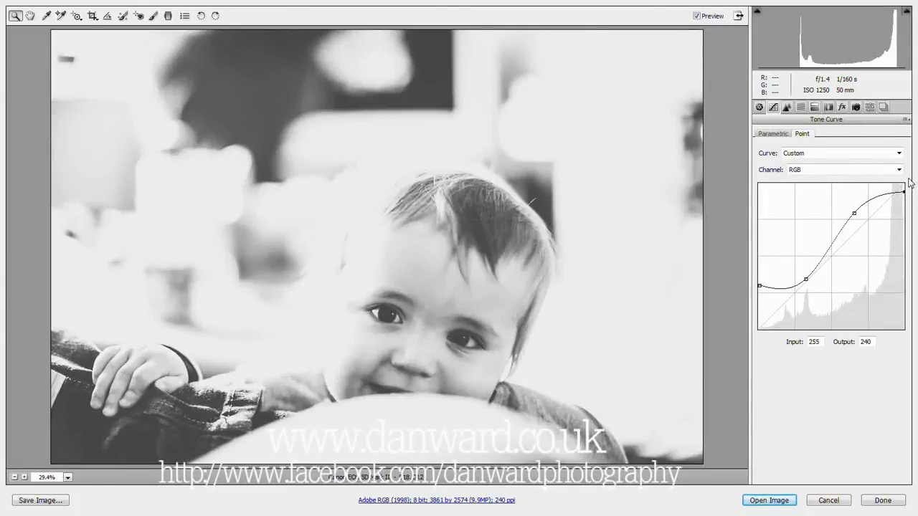
drag(904, 192, 905, 208)
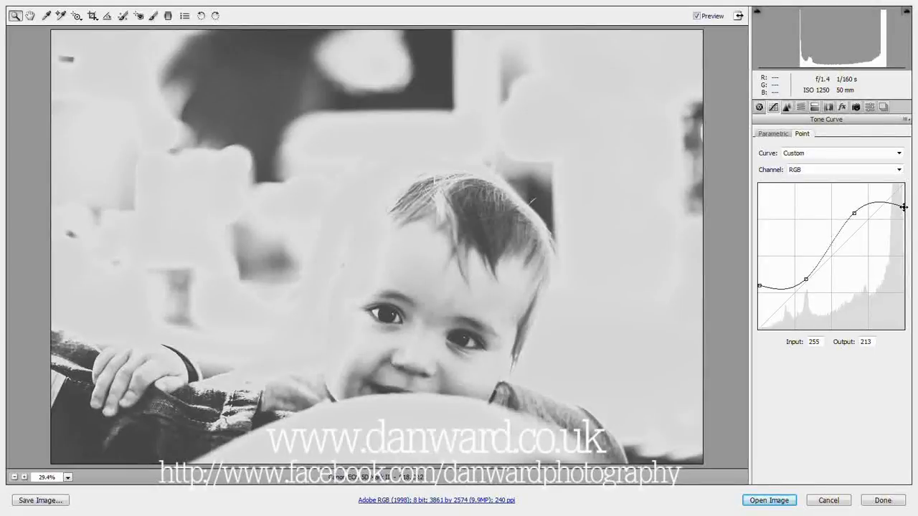
drag(903, 208, 903, 190)
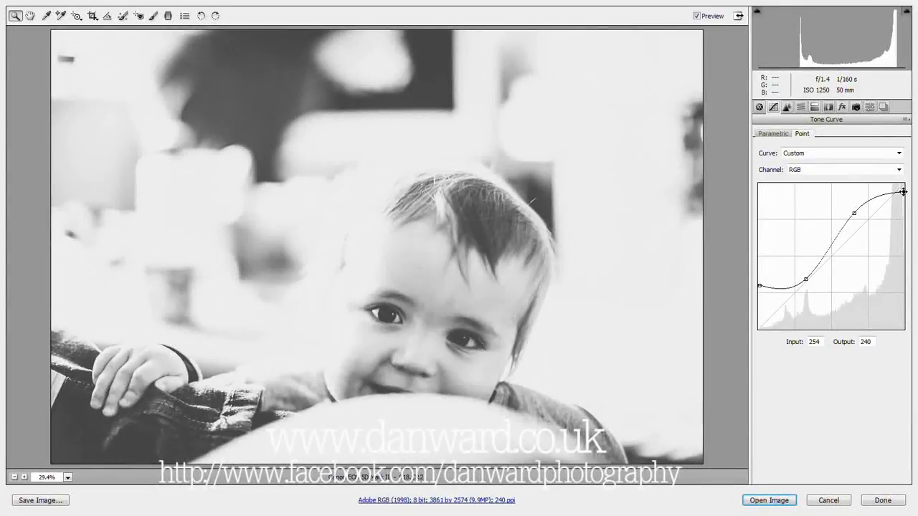
drag(903, 190, 903, 192)
drag(903, 192, 903, 191)
- Review the sharpening and basic settings of 018.CR2, and finish editing with the adjustments kept
click(786, 107)
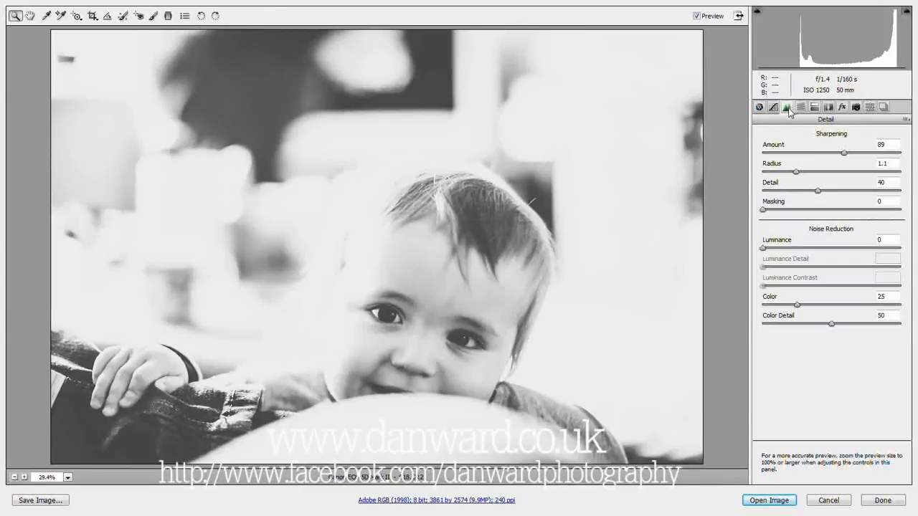
click(759, 108)
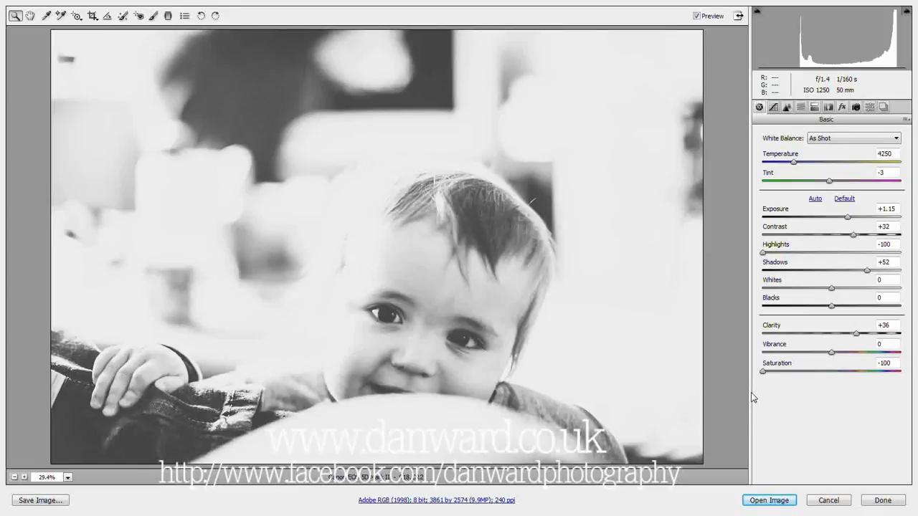
click(880, 502)
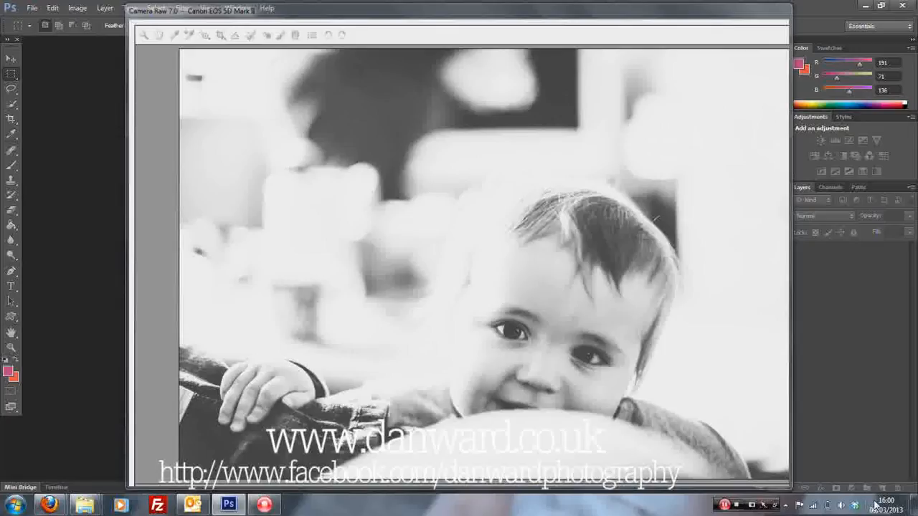